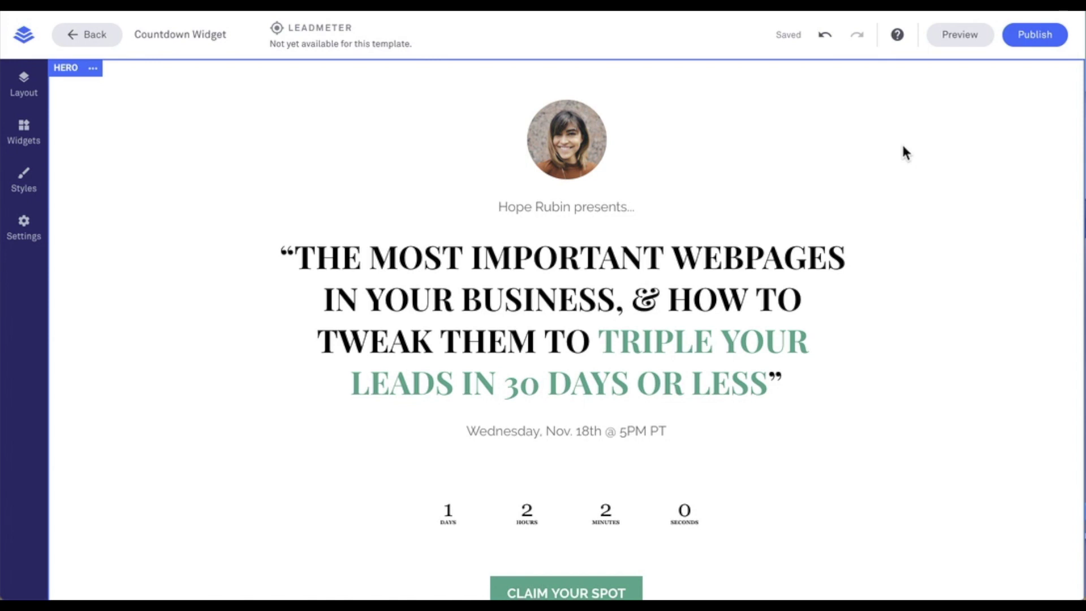
Step: Browse the full widget list and try dragging a new Countdown widget onto the page
scroll(736, 316, down, 2)
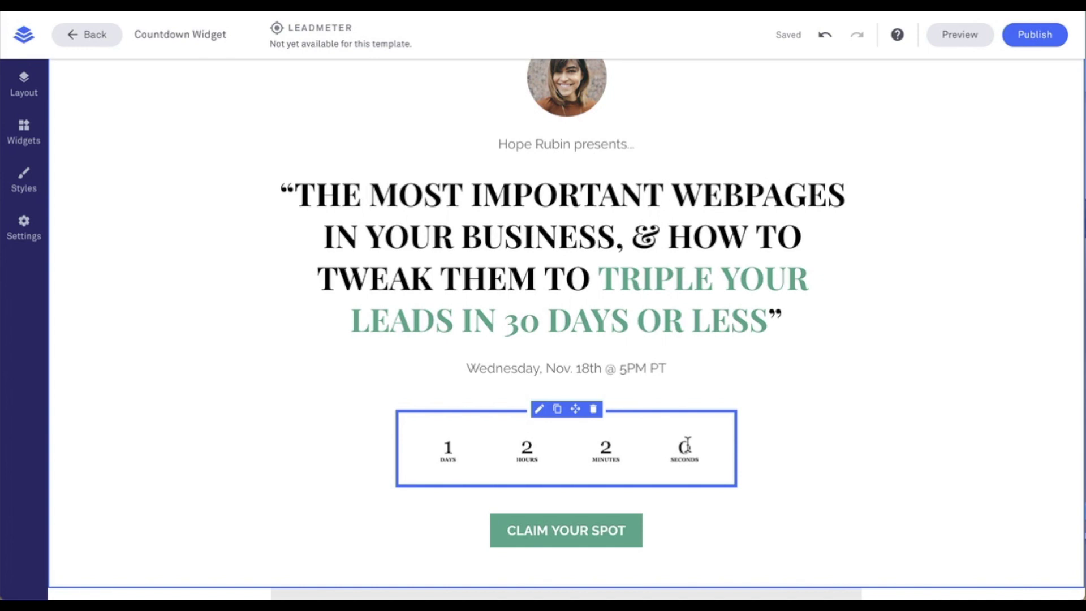
click(24, 133)
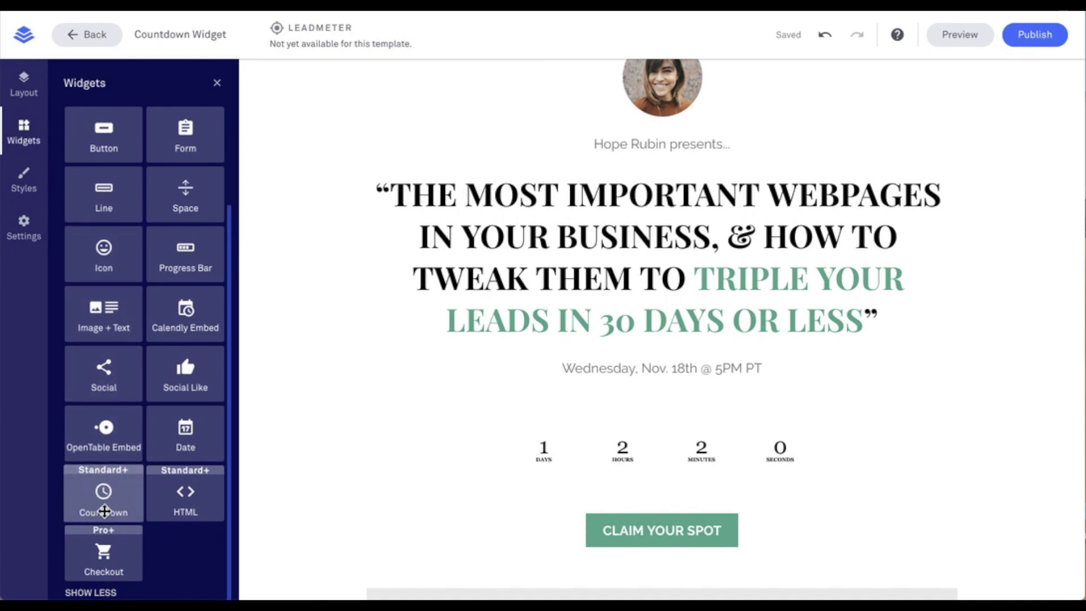
click(91, 591)
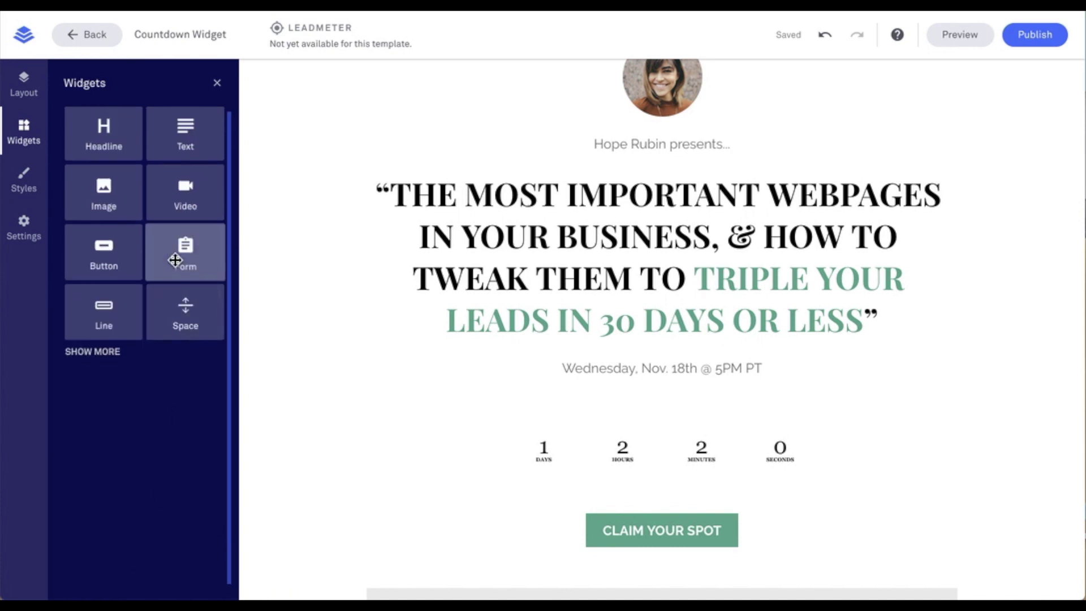
click(96, 358)
scroll(146, 413, down, 3)
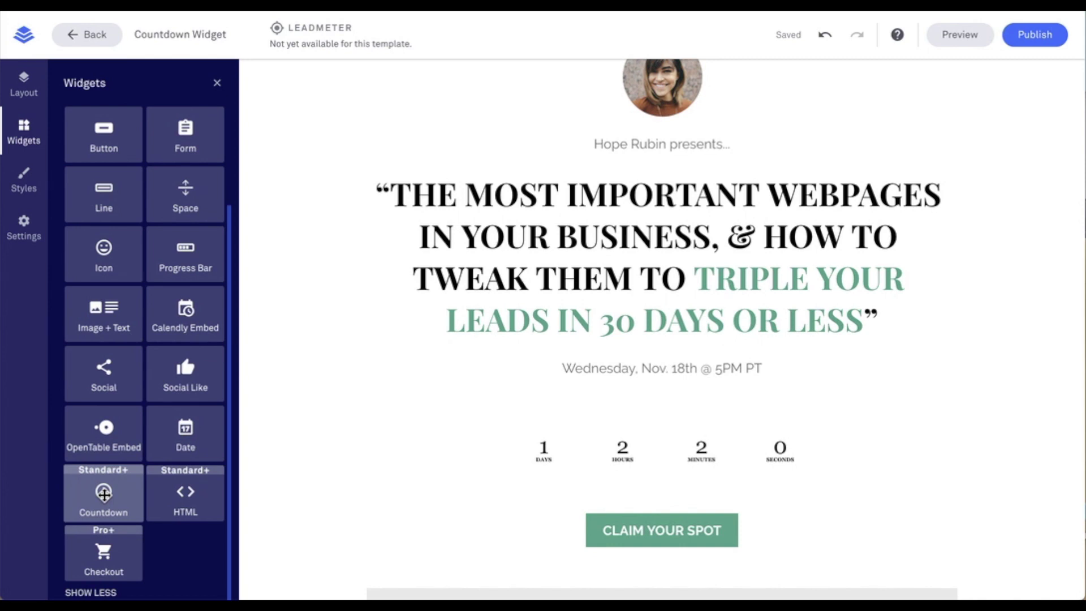
drag(103, 494, 266, 485)
Step: Open the existing countdown's timer settings and switch it to a Standard timer
click(562, 441)
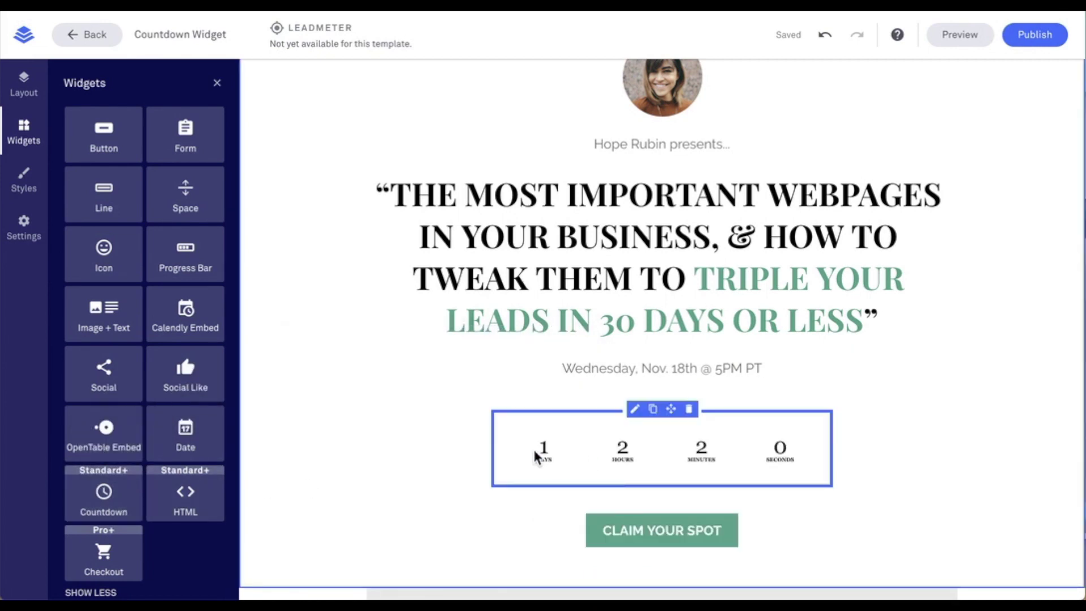
click(217, 84)
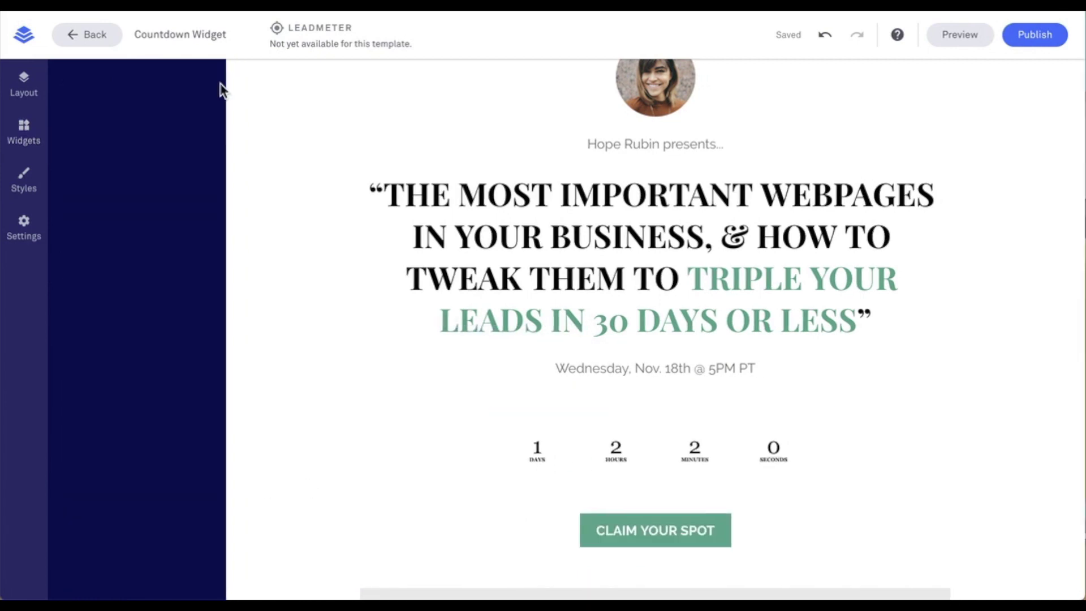
scroll(330, 333, down, 3)
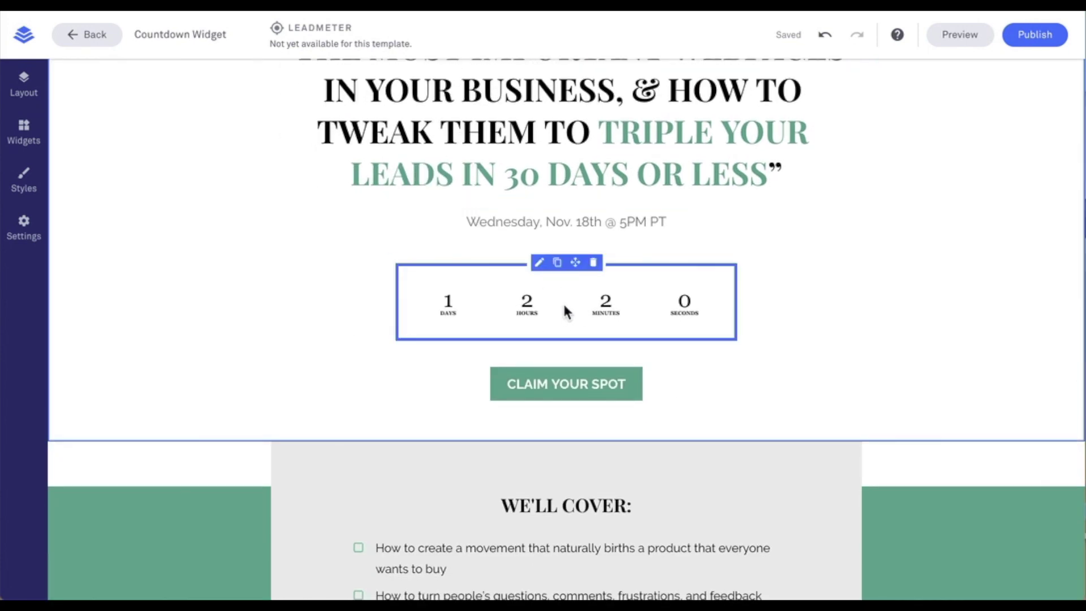
click(541, 264)
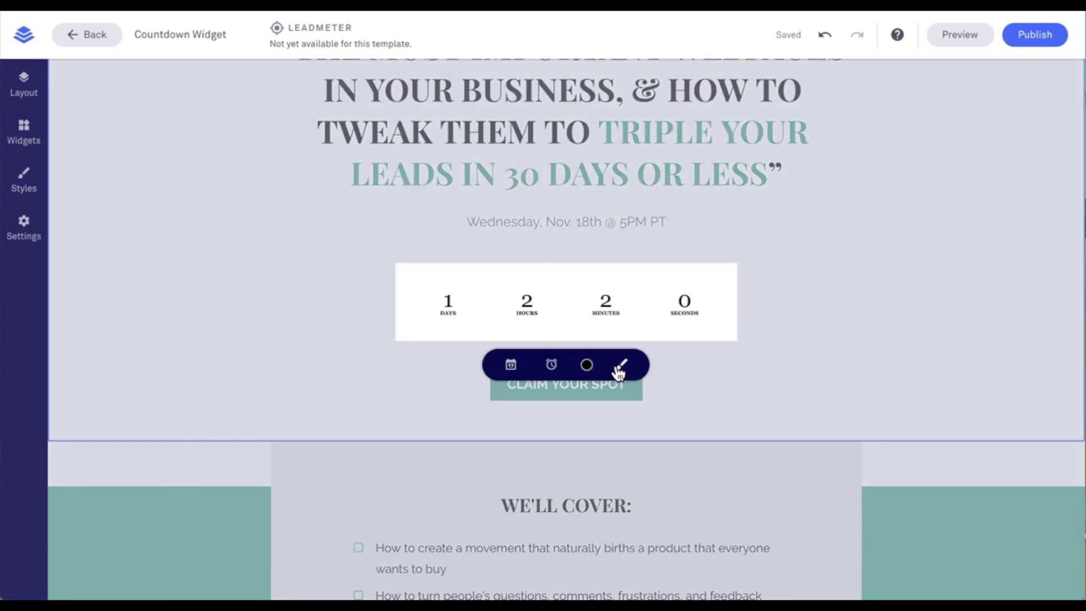
click(510, 367)
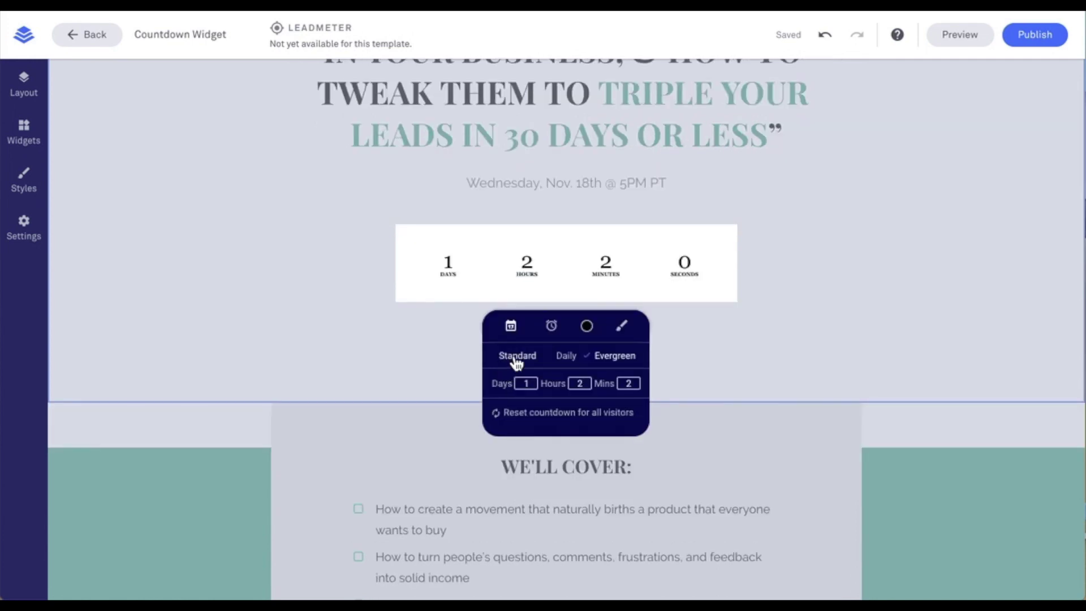
click(517, 361)
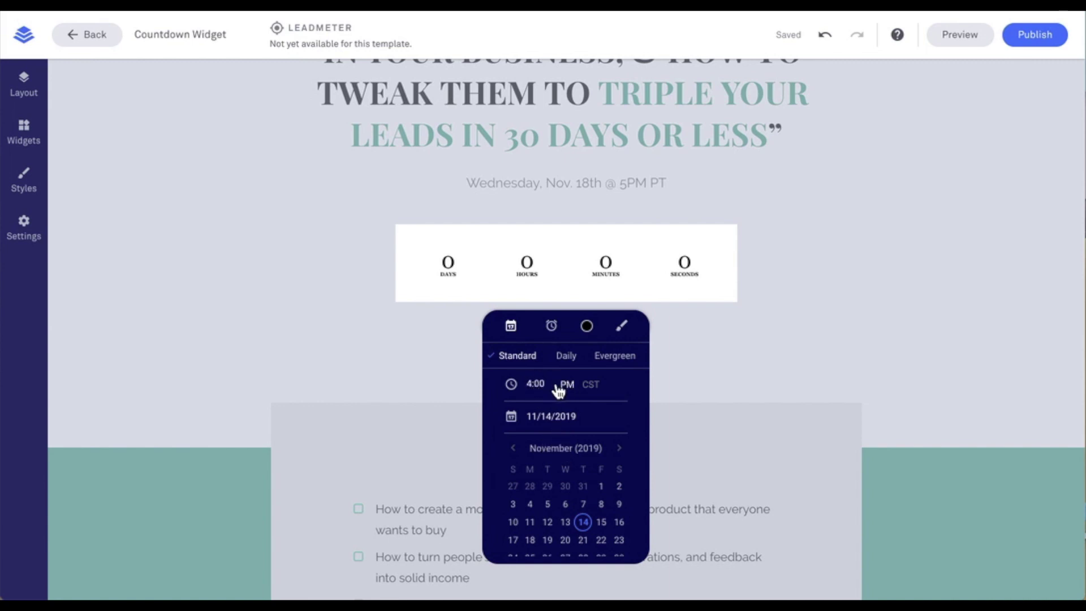
Step: Change the Standard timer's end time to 5:00 PM
click(532, 384)
key(BackSpace)
text(5)
click(569, 388)
click(572, 392)
Step: Set the end date to 11/18/2019 and confirm November 18 in the calendar
mouse_move(591, 389)
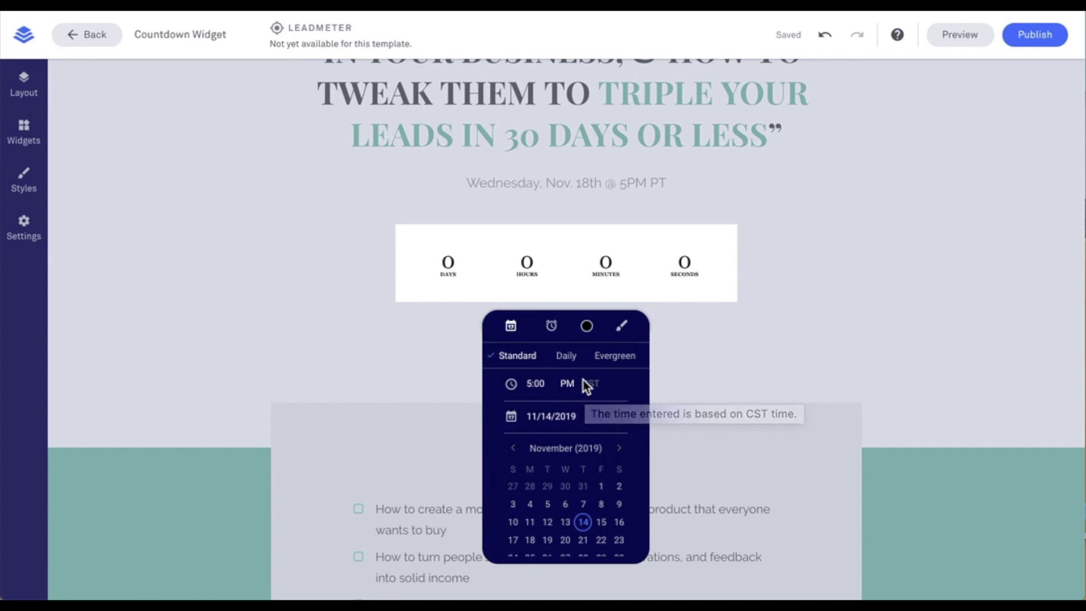
scroll(602, 405, down, 1)
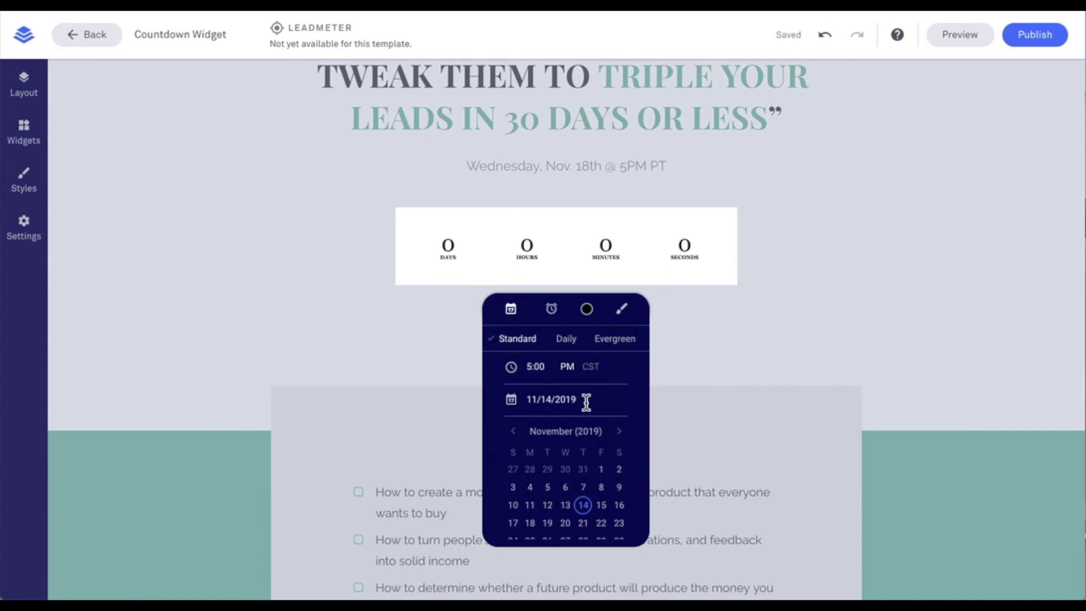
drag(584, 399, 524, 399)
text(11/18/2019)
click(530, 523)
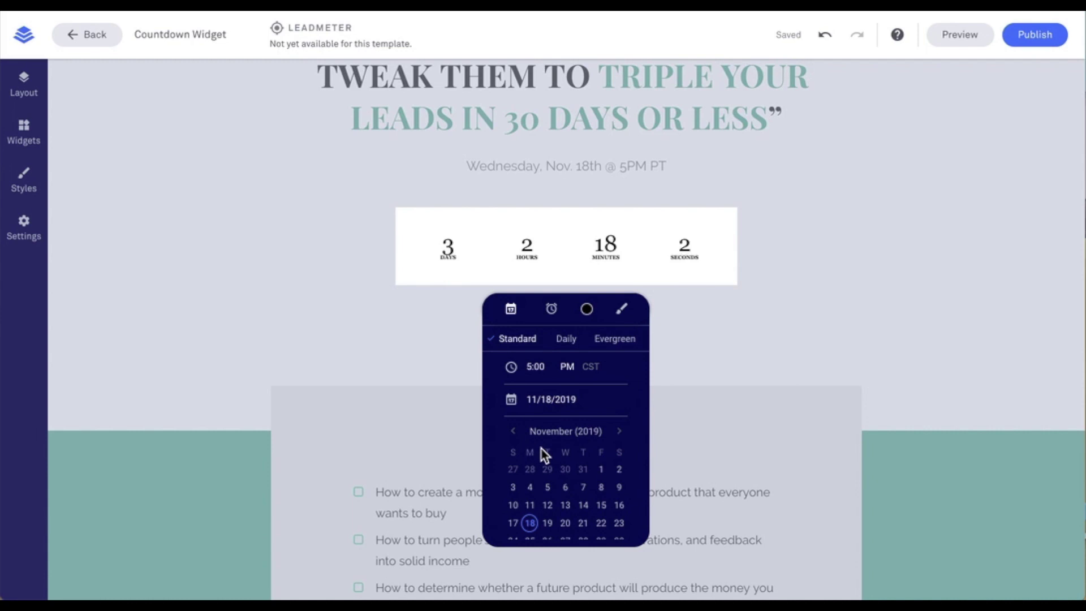
Step: Try a Daily timer ending at 4:00 PM, then switch the countdown to Evergreen mode
click(566, 342)
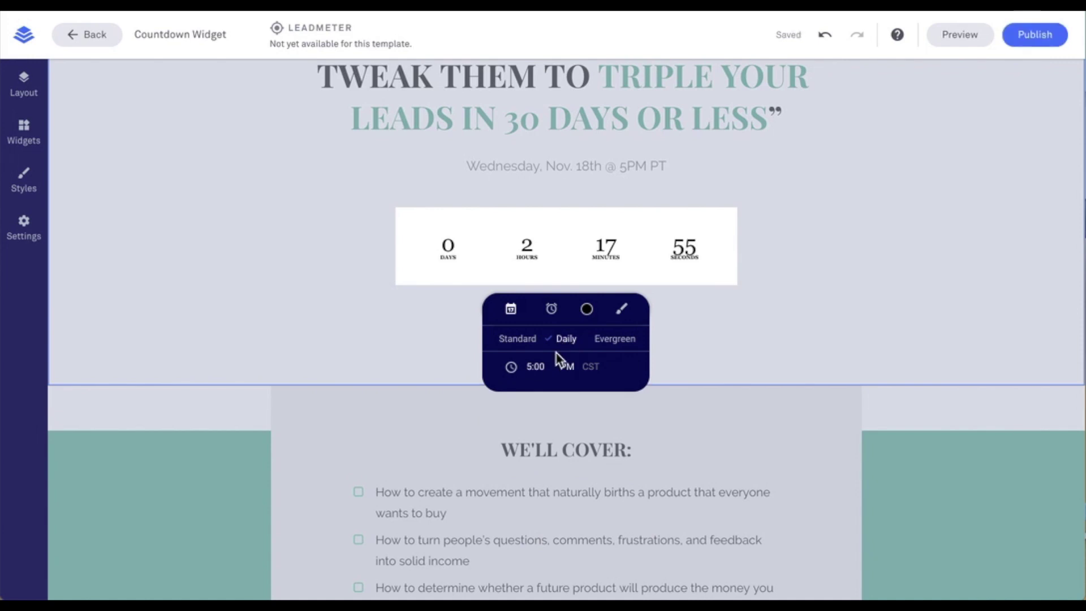
click(530, 367)
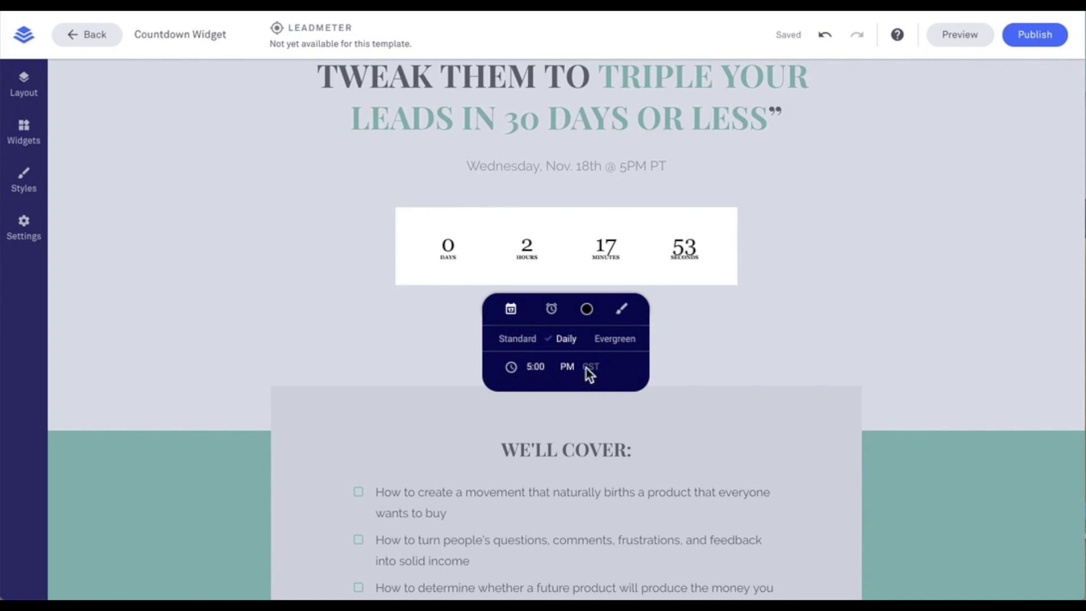
key(BackSpace)
text(4)
click(568, 367)
click(568, 367)
mouse_move(596, 377)
click(620, 342)
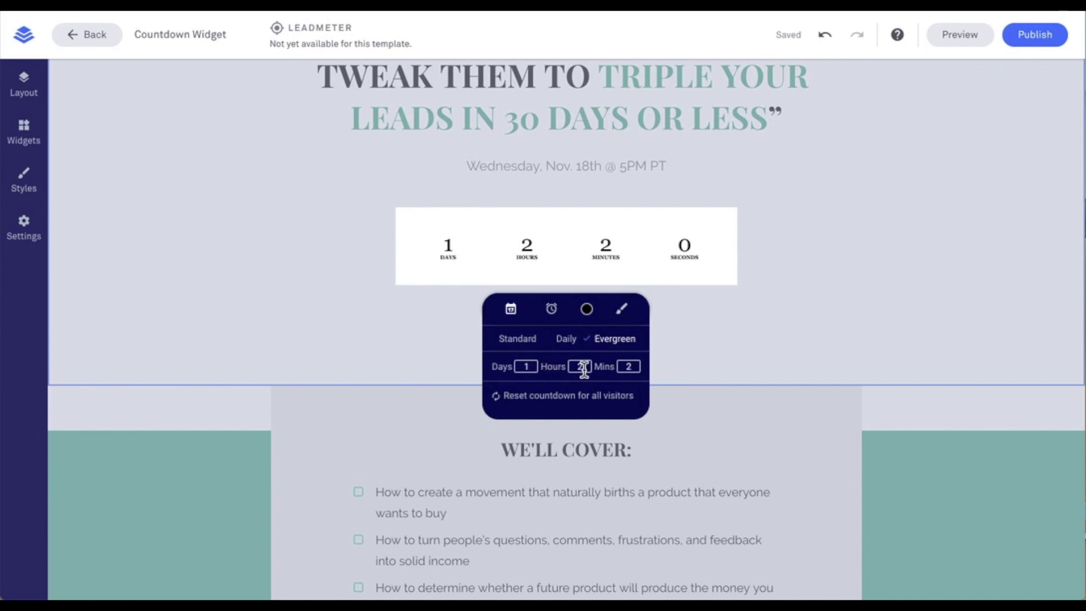
Step: Enter 2 in Days, 3 in Hours and 1 in Mins for the Evergreen duration
key(BackSpace)
text(2)
click(586, 367)
key(BackSpace)
text(3)
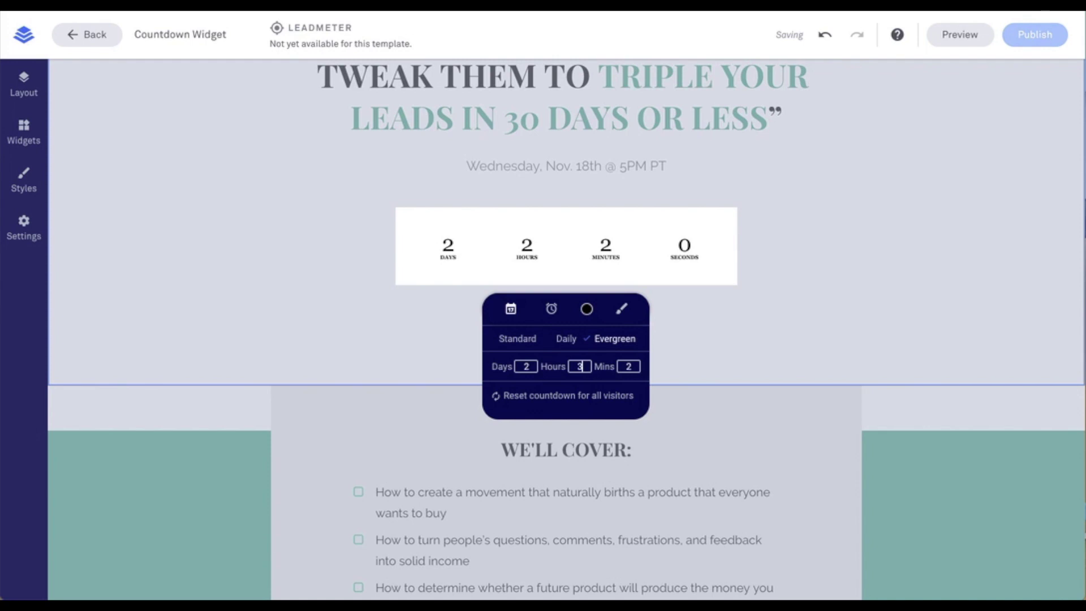
click(633, 366)
key(BackSpace)
text(1)
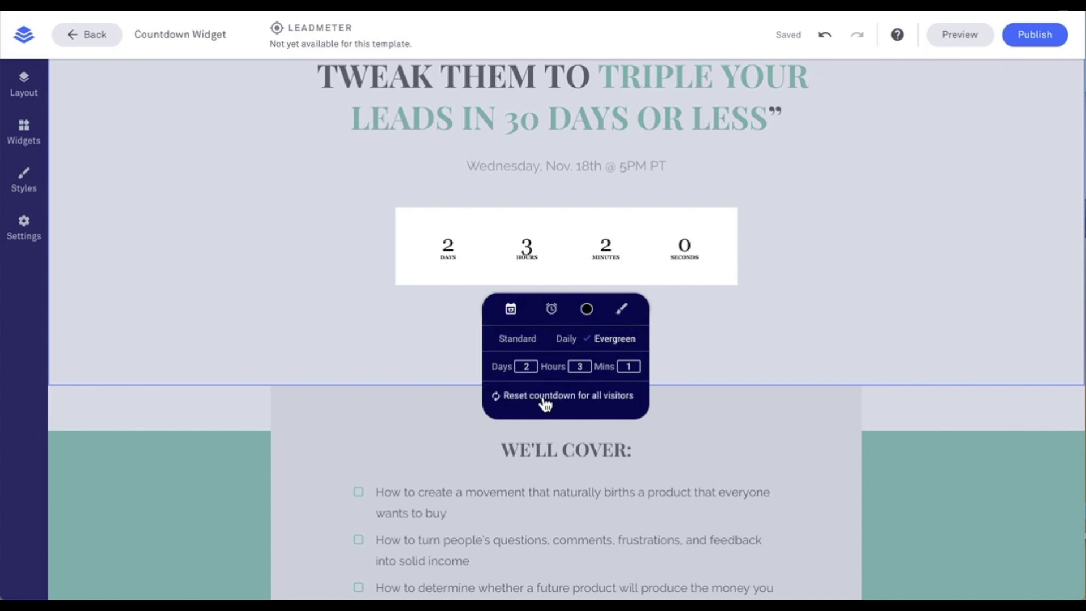
Step: Switch back to a Standard timer ending at 5:00 PM and view the end-of-timer options
click(524, 344)
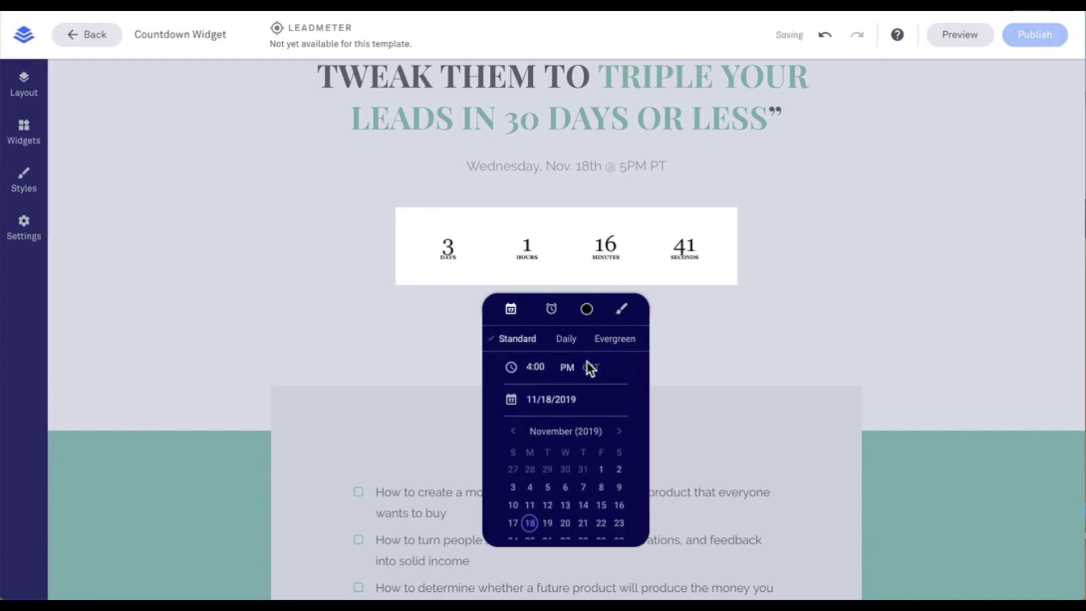
text(5)
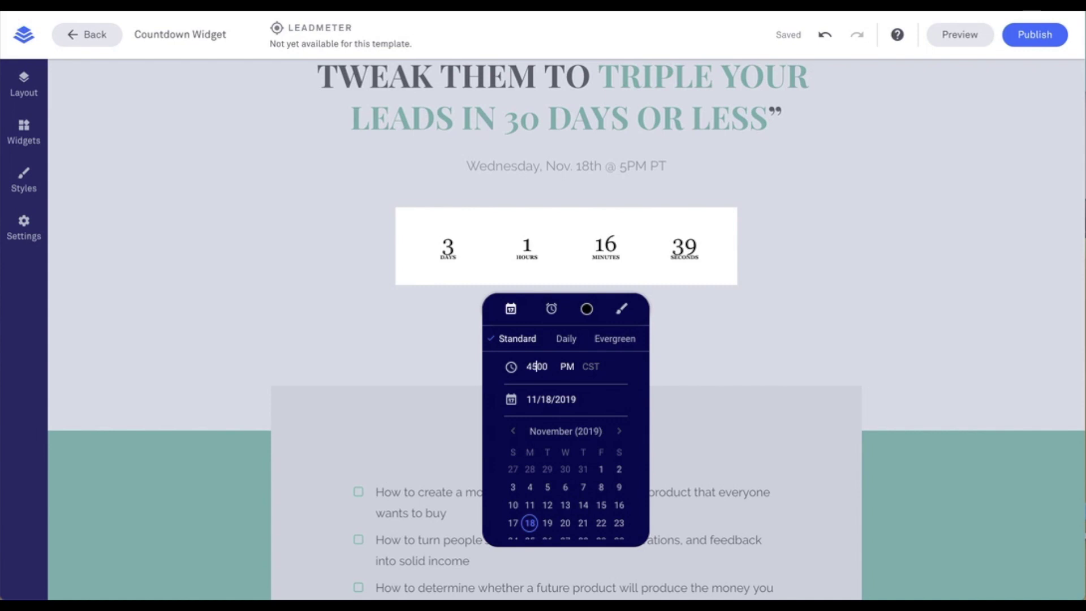
key(BackSpace)
key(BackSpace)
text(5)
click(552, 310)
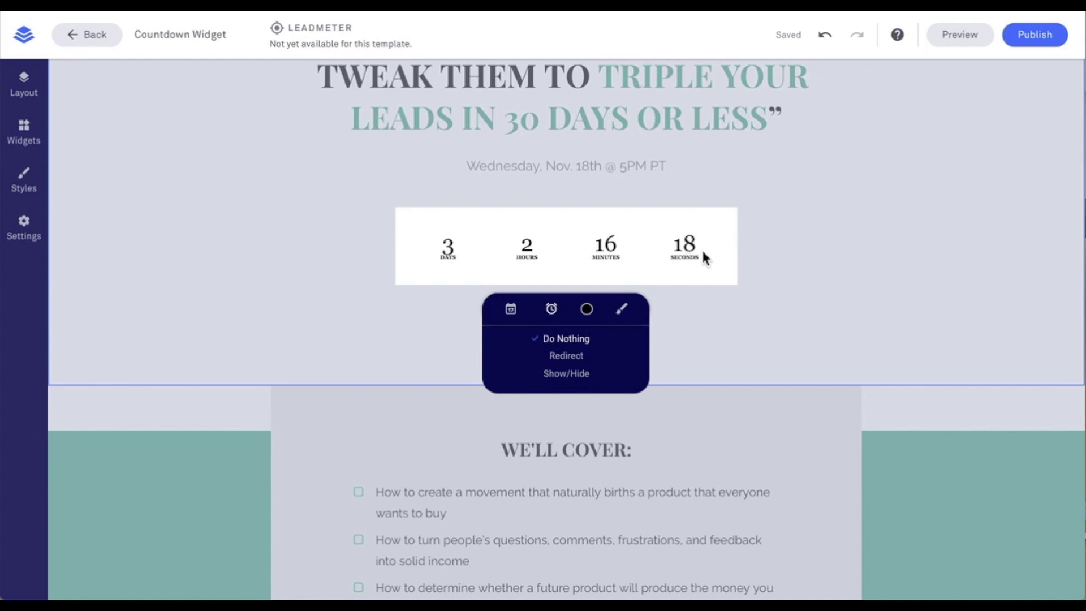
Step: Try redirecting visitors to the Zapier landing page at timer end, then remove that redirect
click(573, 359)
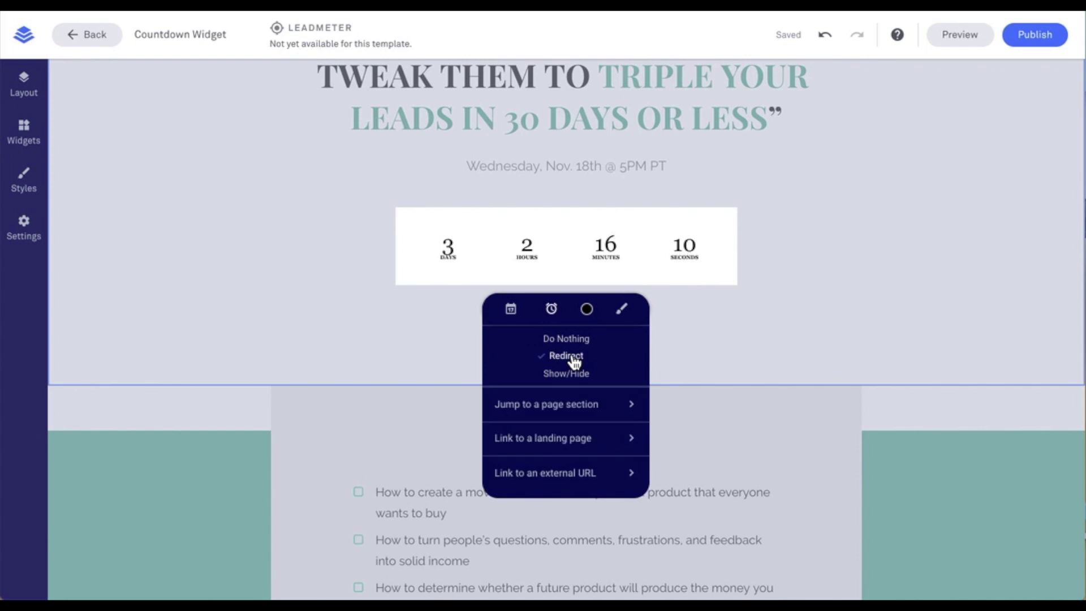
click(558, 447)
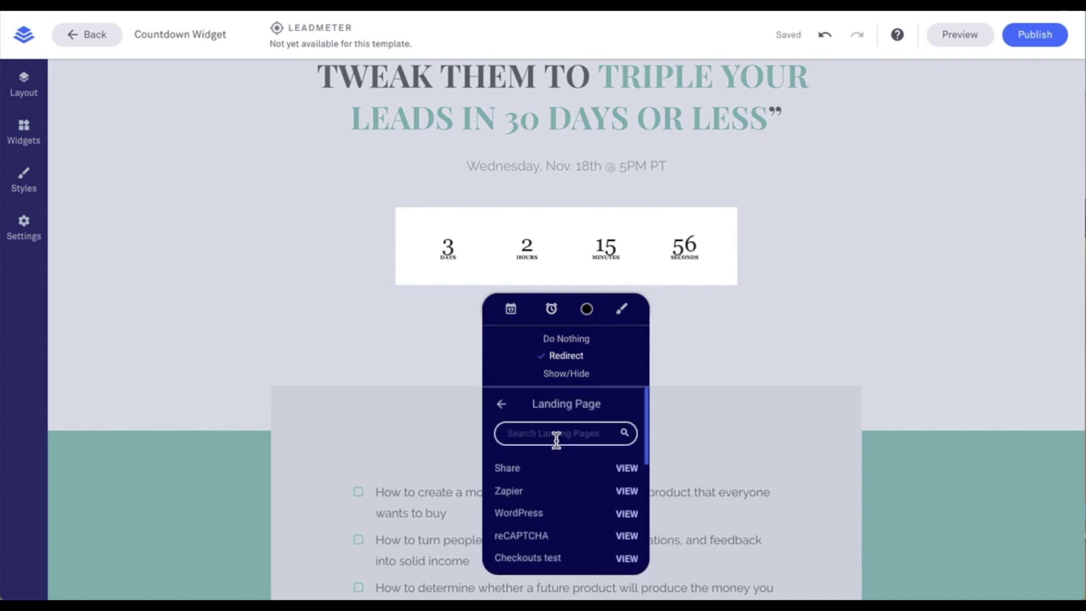
click(510, 491)
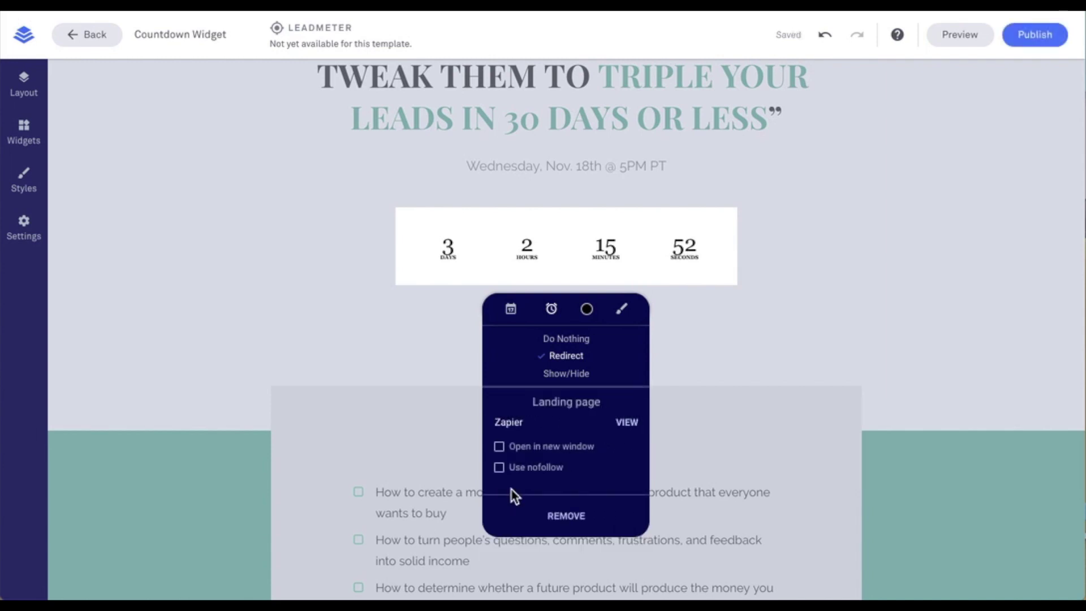
click(560, 520)
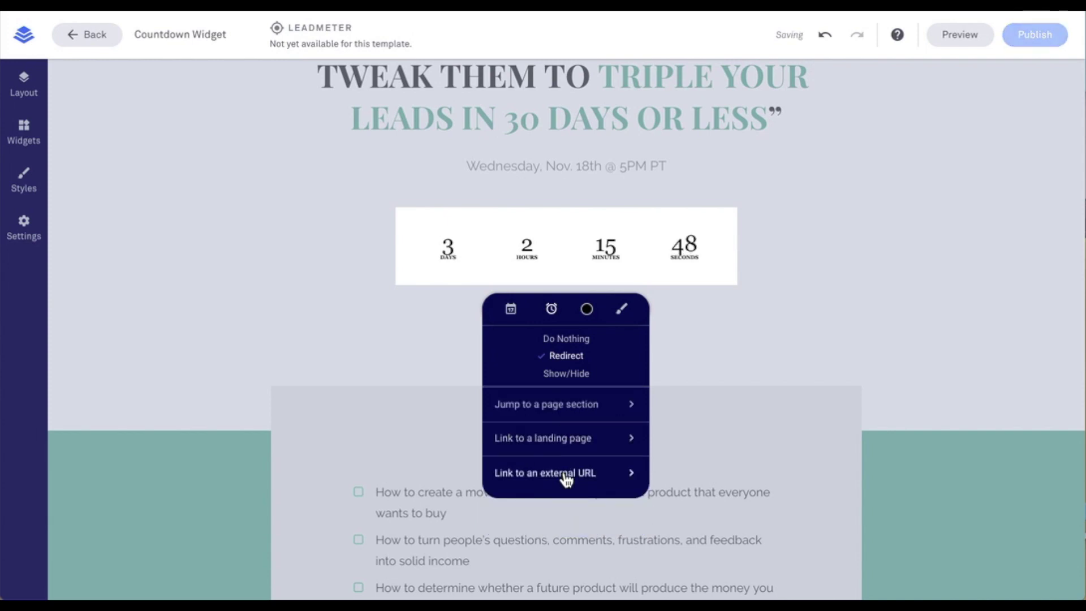
Step: Try hiding the Hero section at timer end, then set the end action to Do Nothing
click(567, 374)
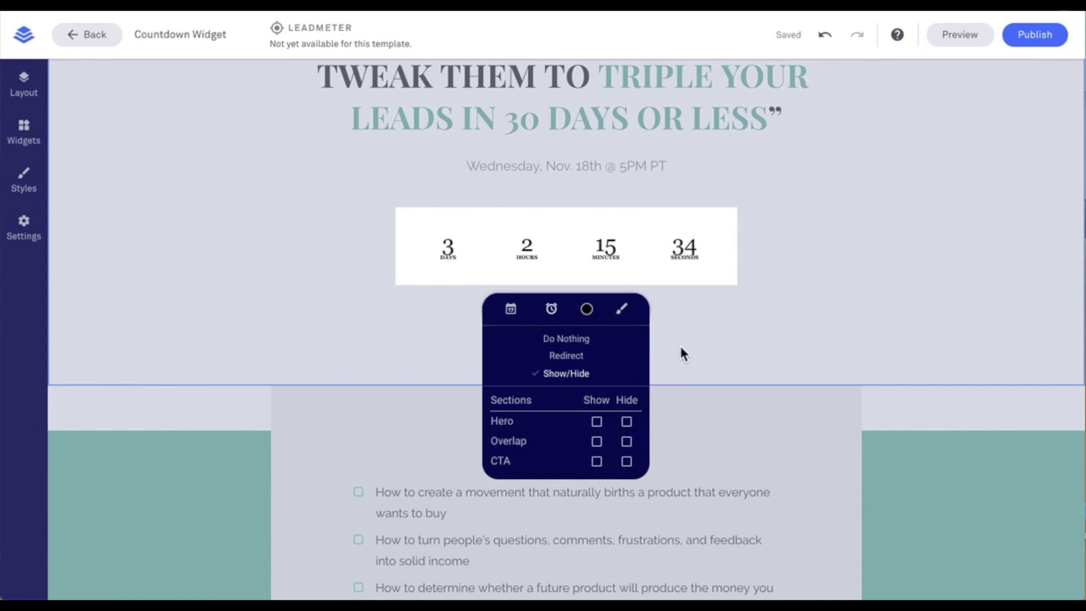
click(626, 422)
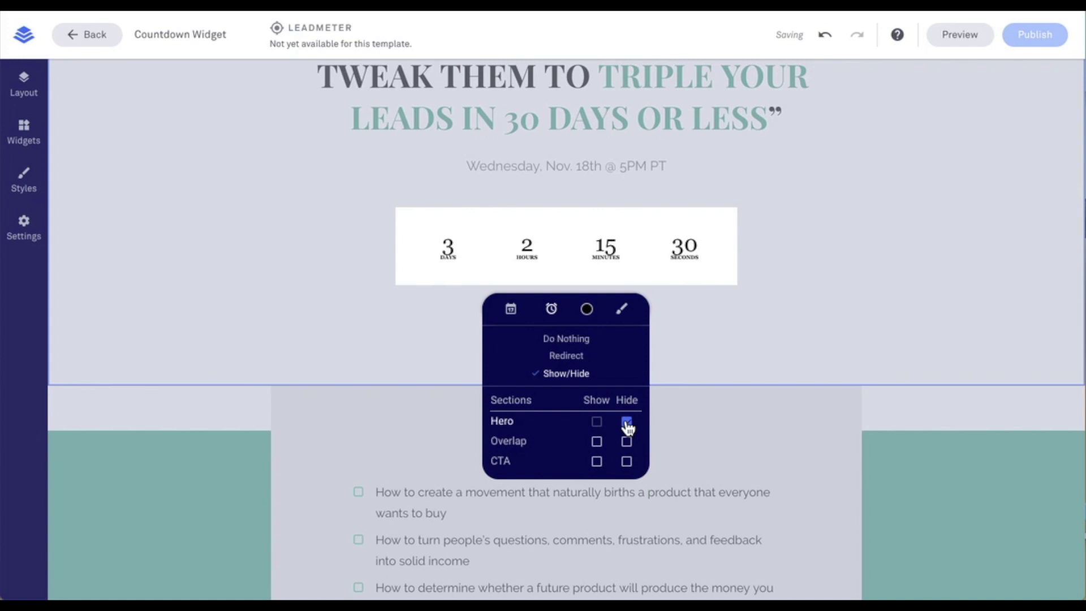
click(566, 338)
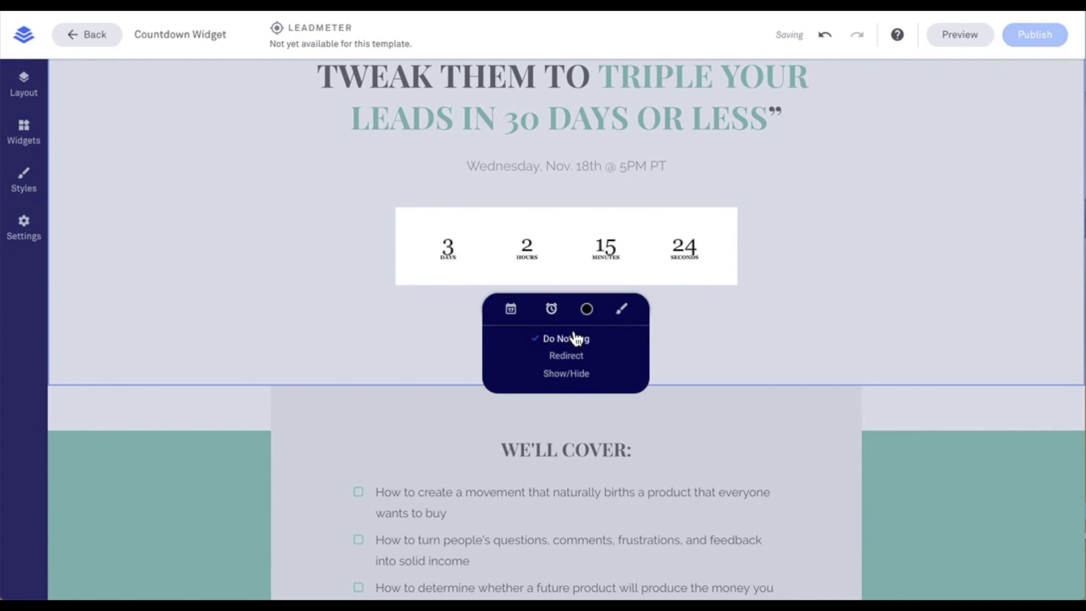
click(587, 310)
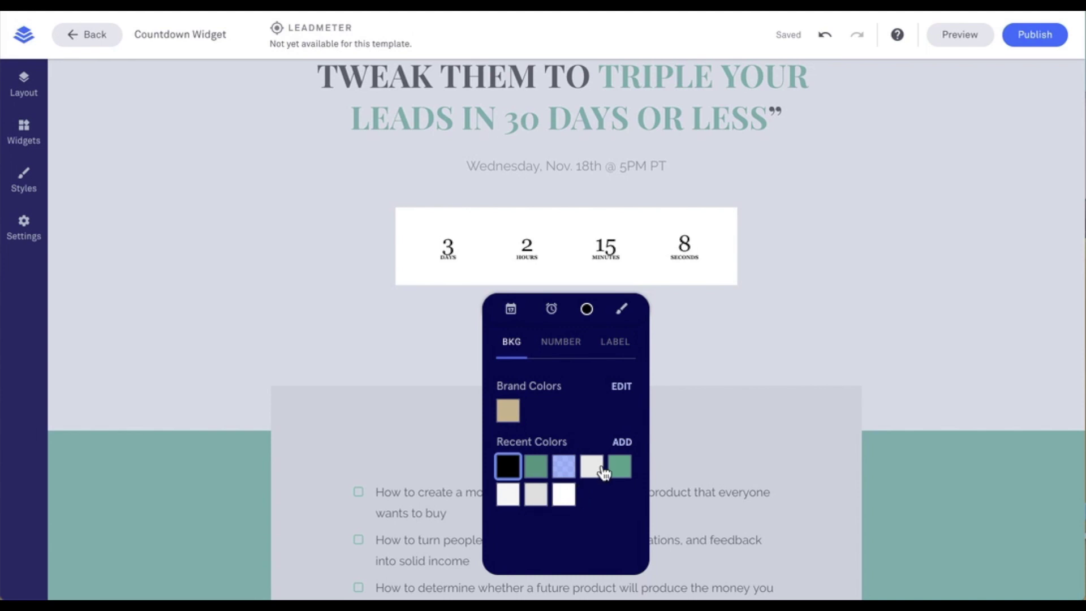
Step: Try a semi-transparent custom red C24B4B background, then return to the saved swatches
click(622, 443)
click(579, 416)
scroll(583, 421, down, 1)
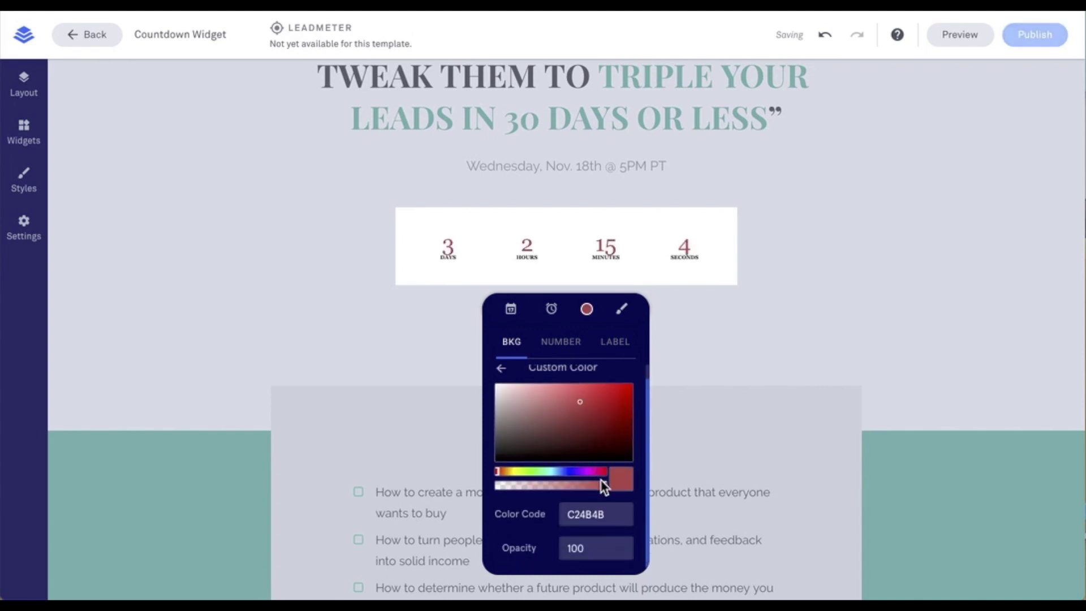
drag(604, 486, 571, 487)
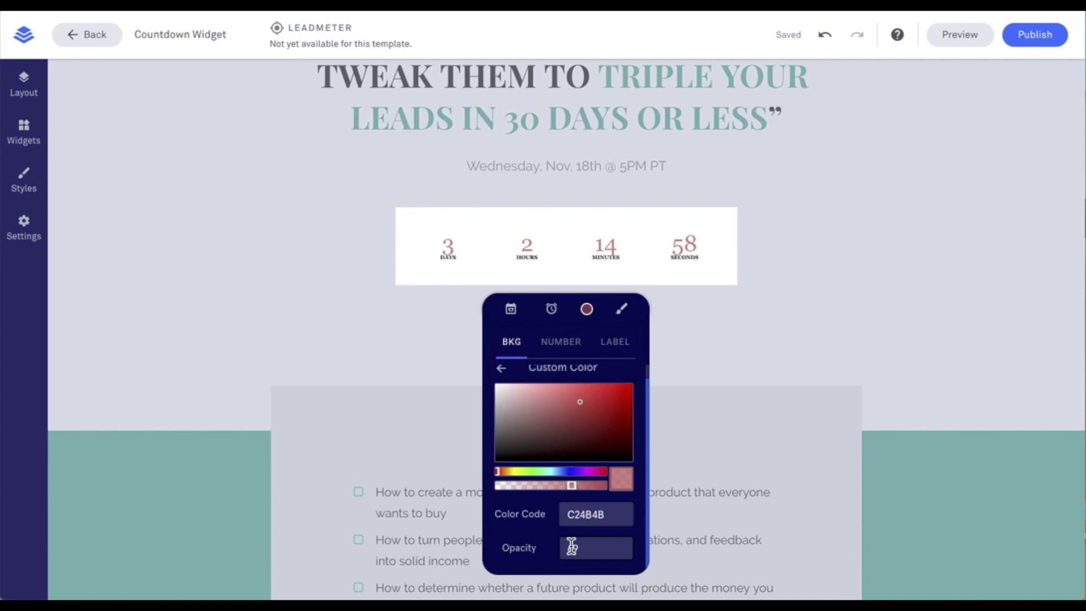
click(500, 370)
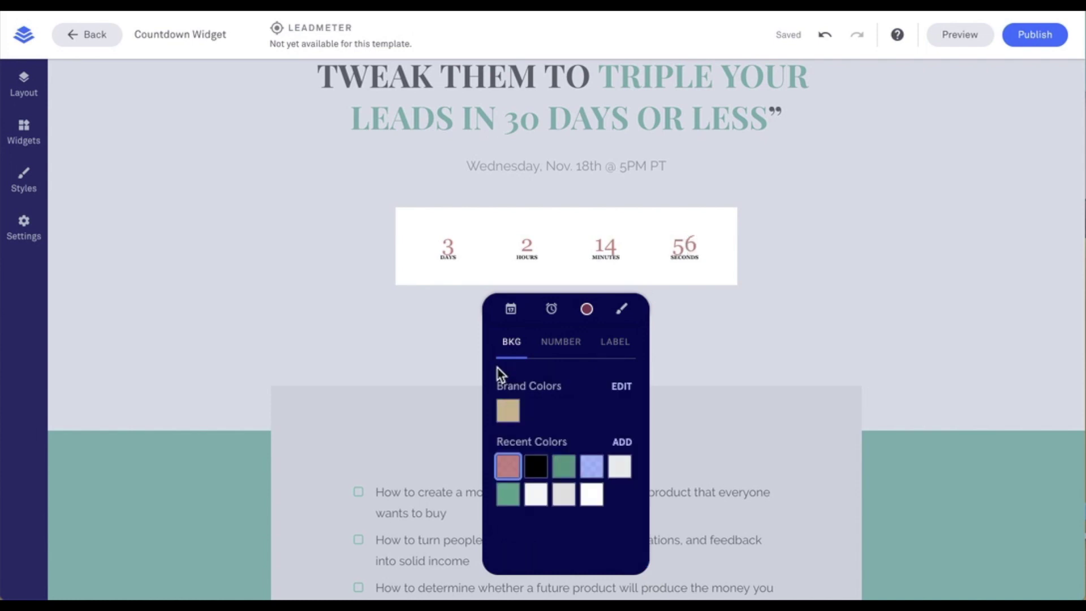
Step: Apply the green swatch to the countdown background, numbers and labels
click(568, 469)
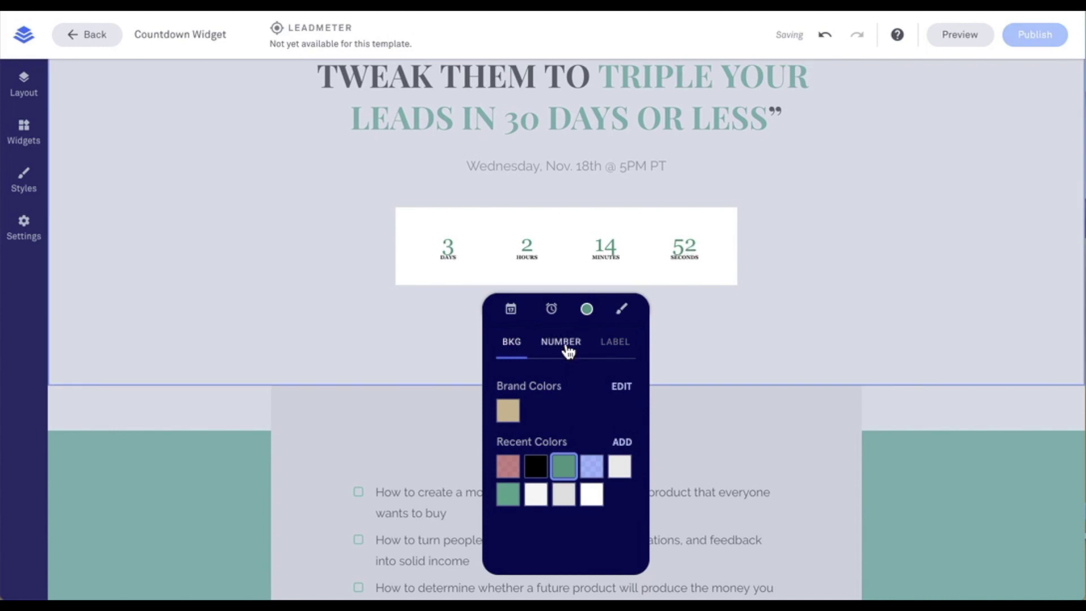
click(563, 344)
click(616, 470)
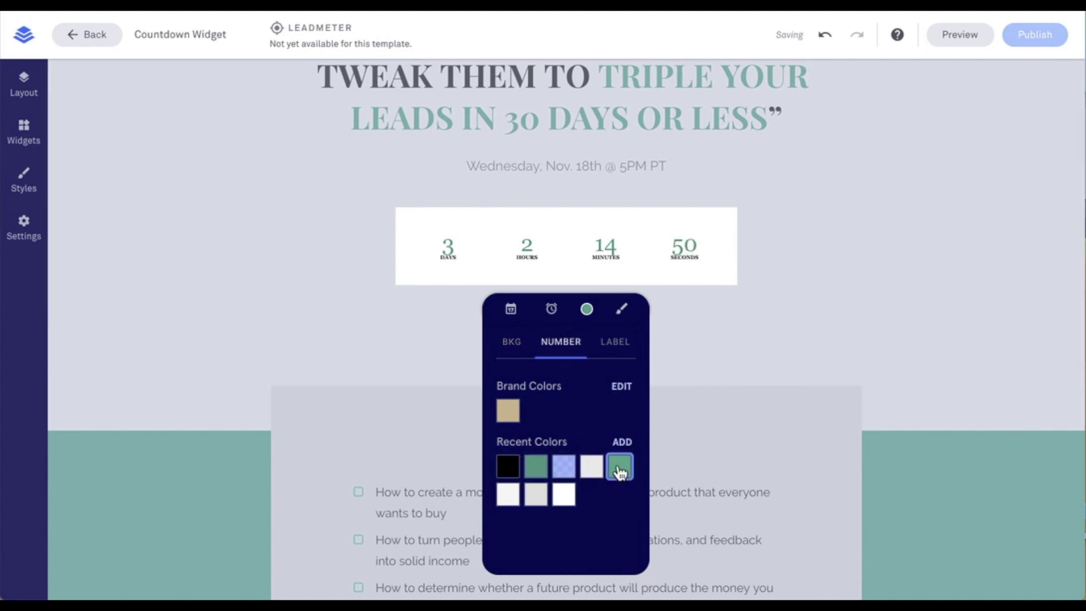
click(608, 344)
click(536, 470)
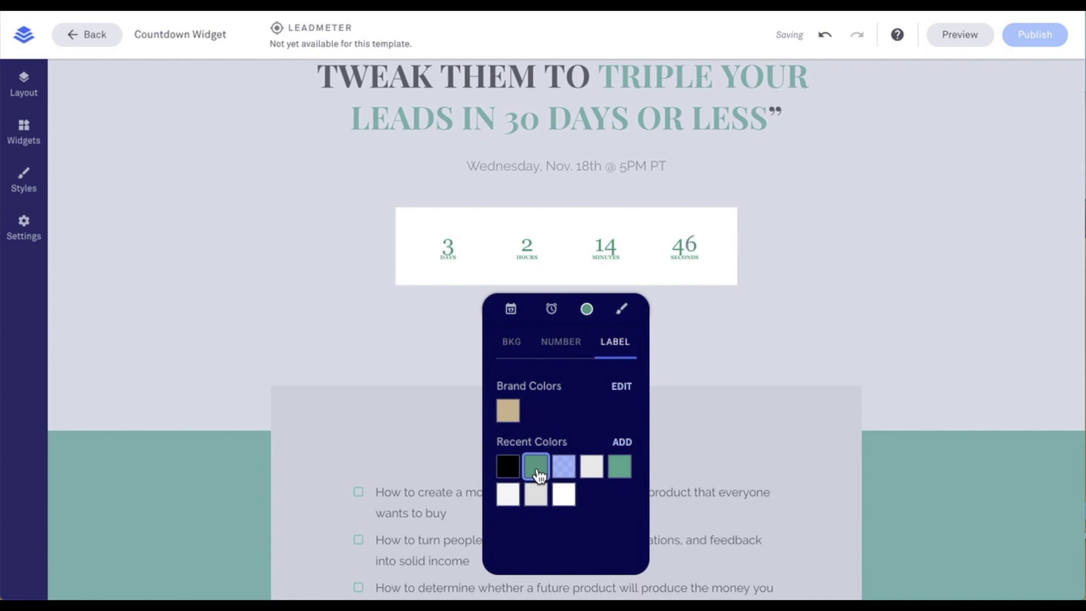
click(622, 310)
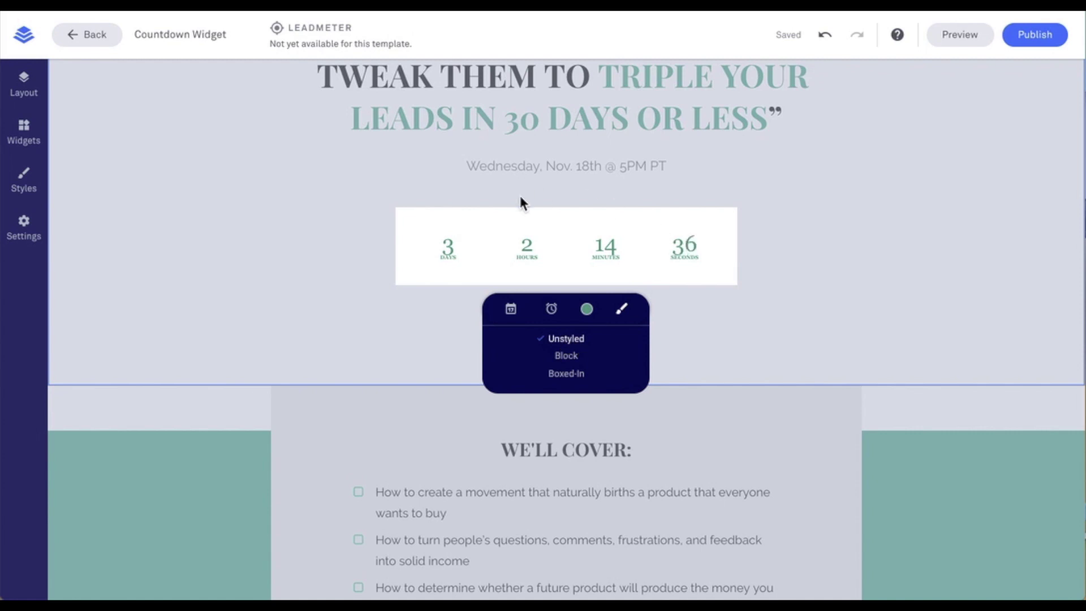
Step: Try the Block style with square, rounded (radius 21) and circular ends
click(567, 356)
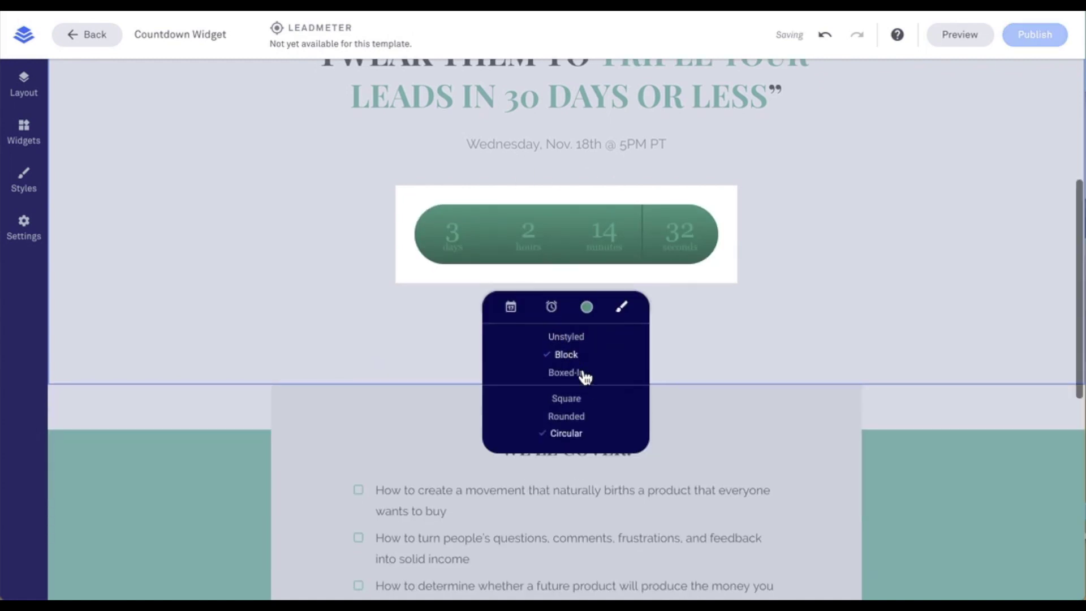
click(577, 400)
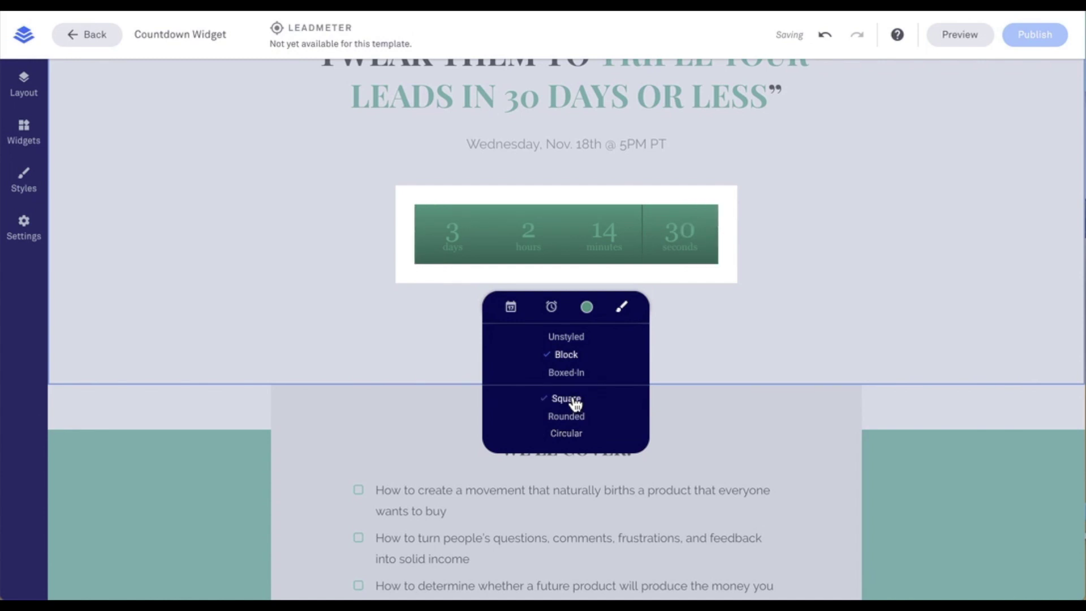
click(579, 416)
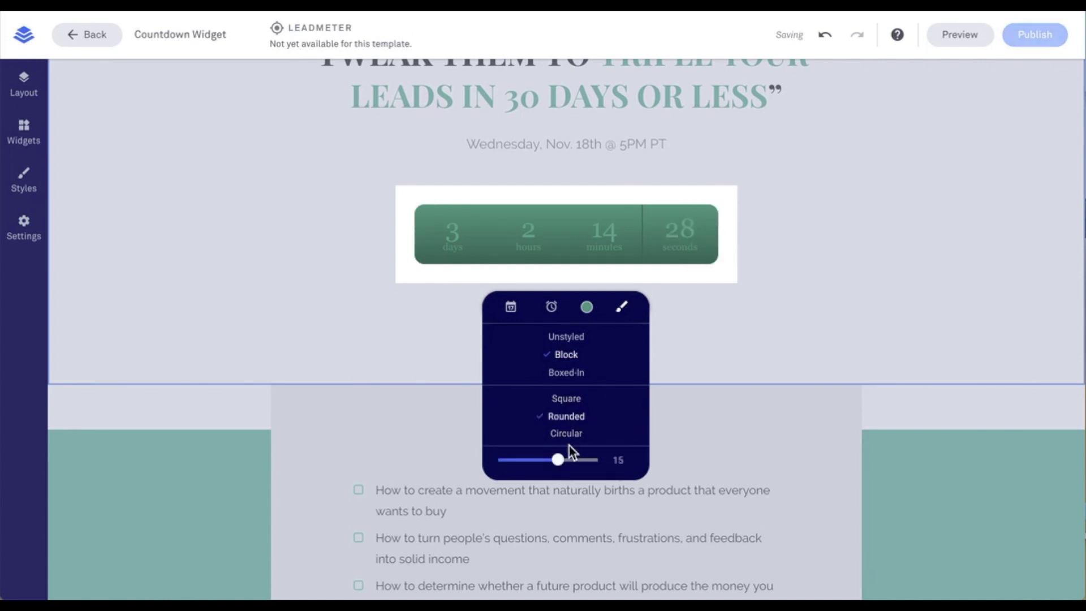
drag(558, 460, 578, 460)
click(574, 435)
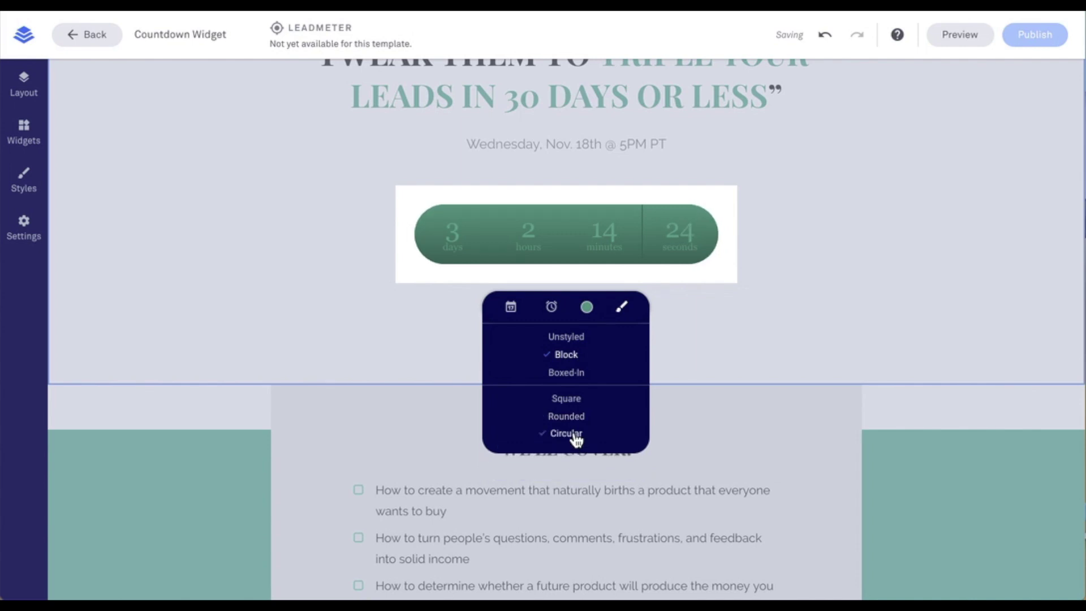
Step: Switch to the Boxed-In style and make the boxes circular after testing square and rounded corners
click(564, 374)
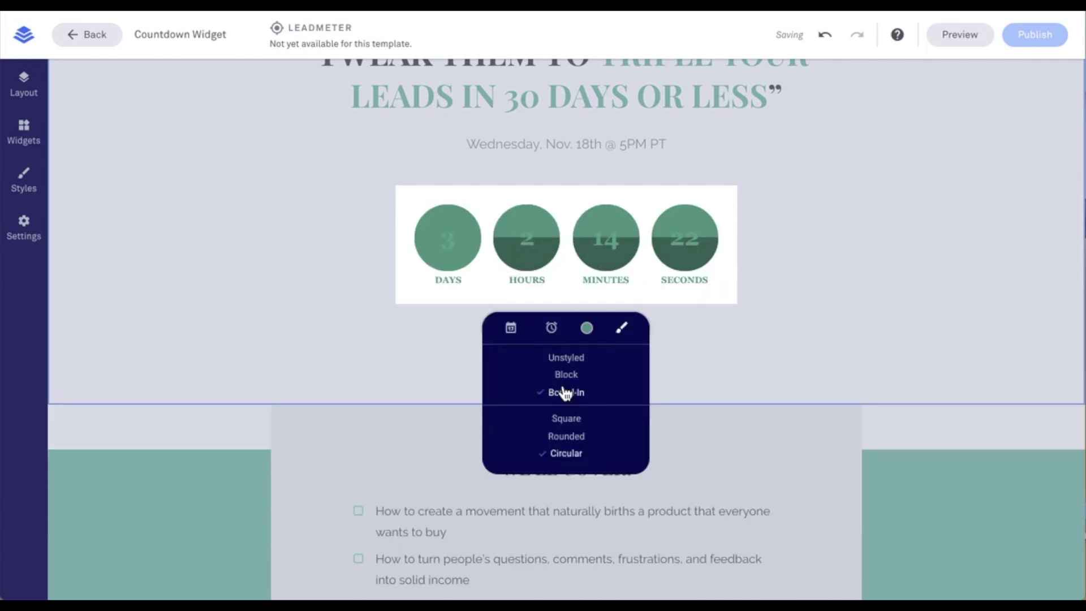
click(570, 423)
click(573, 435)
drag(579, 479, 543, 478)
click(565, 452)
Step: Make the countdown digits white in the NUMBER colour tab and close the colour panel
click(587, 329)
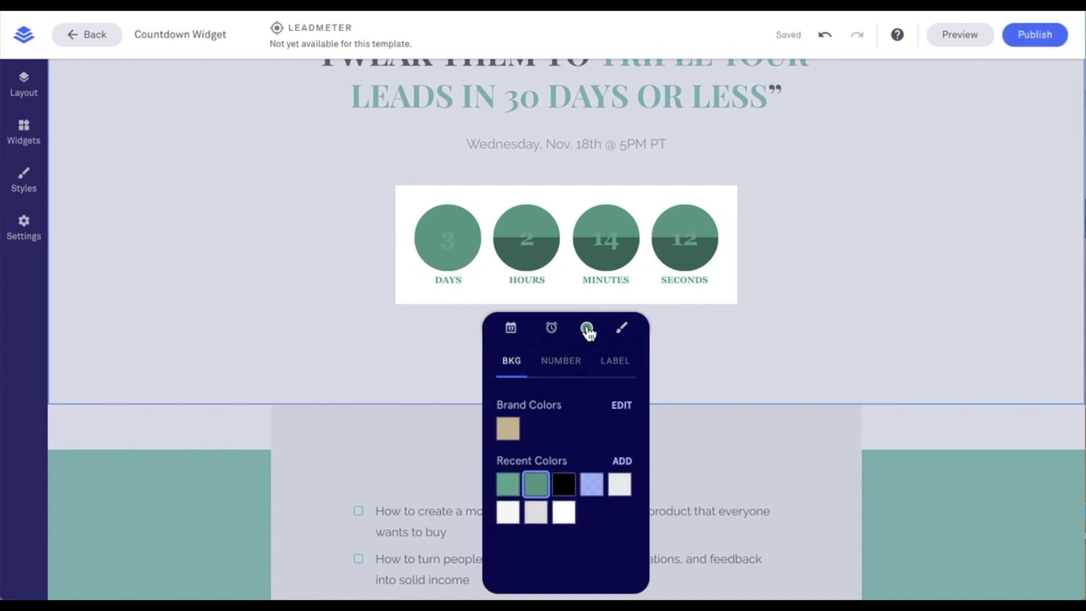
click(574, 367)
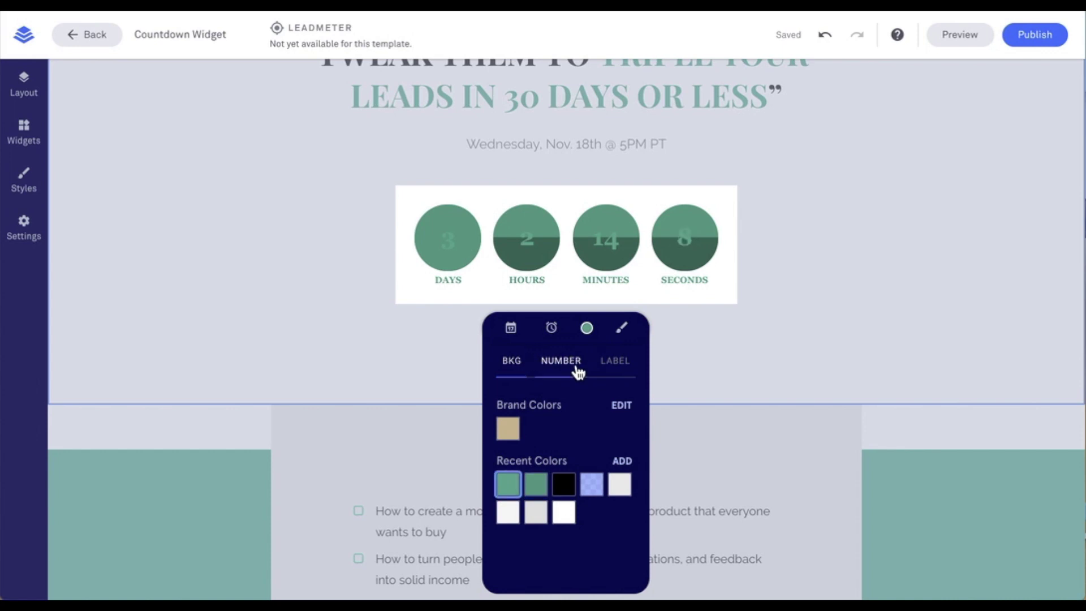
click(508, 512)
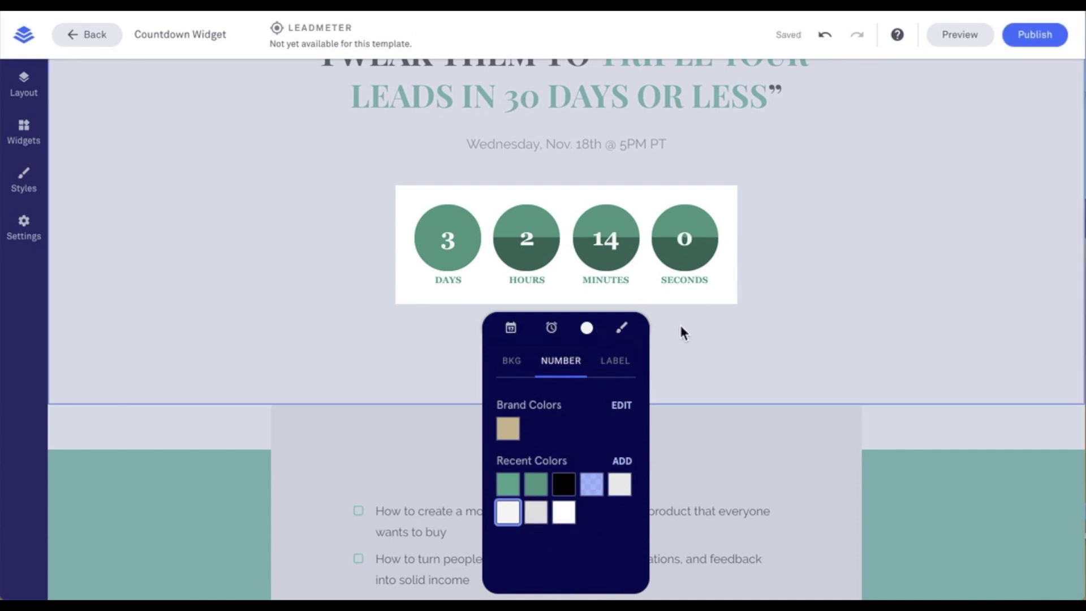
click(692, 344)
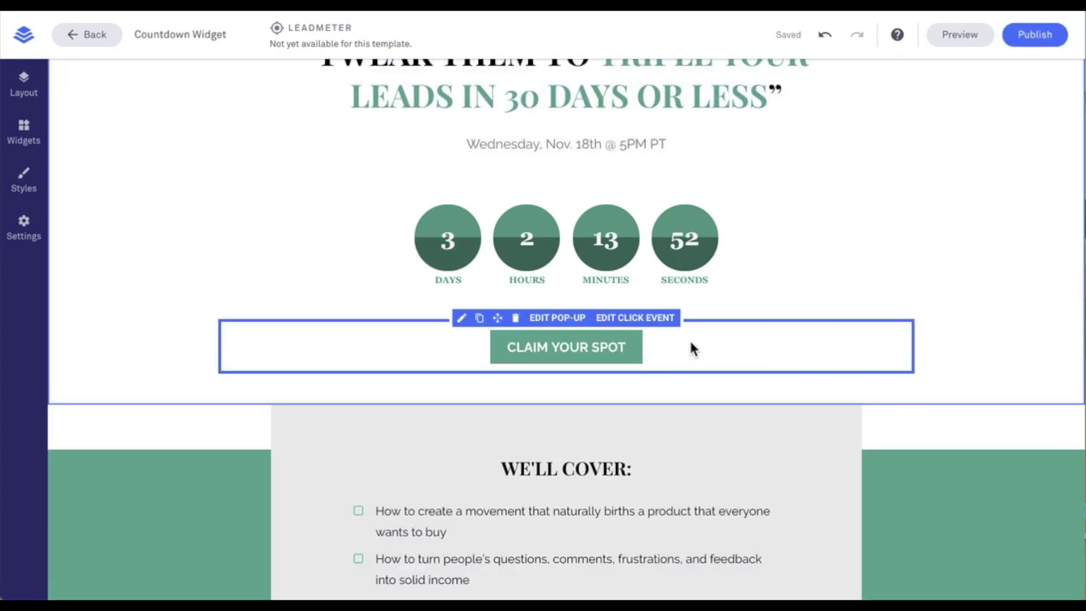
click(417, 261)
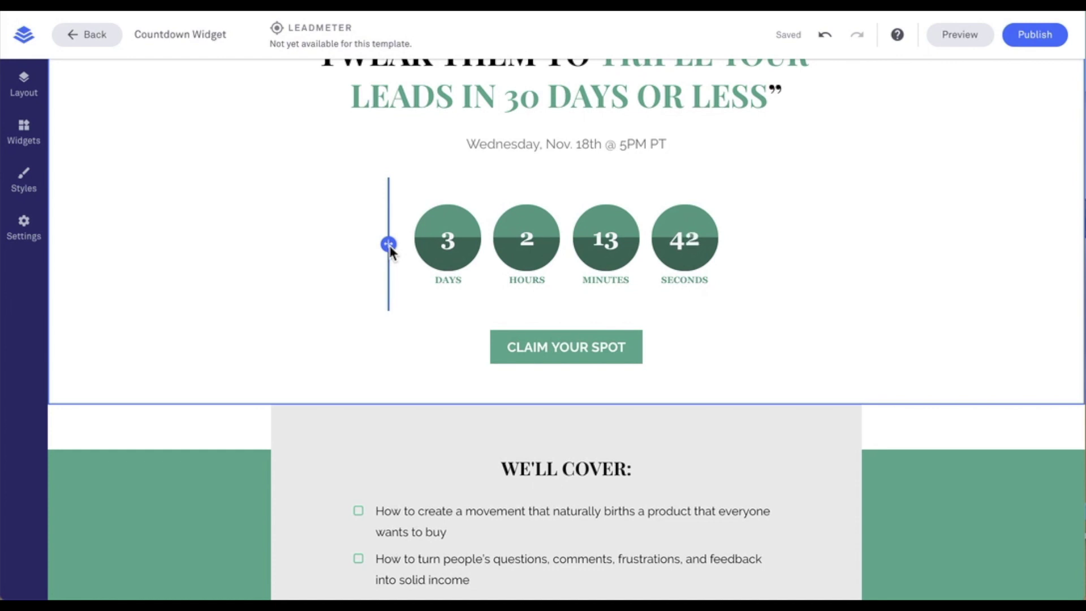
Step: Drag the countdown column's edge to adjust its width, then view the page layout outline
mouse_move(390, 249)
mouse_down()
mouse_move(303, 243)
mouse_move(403, 246)
mouse_up()
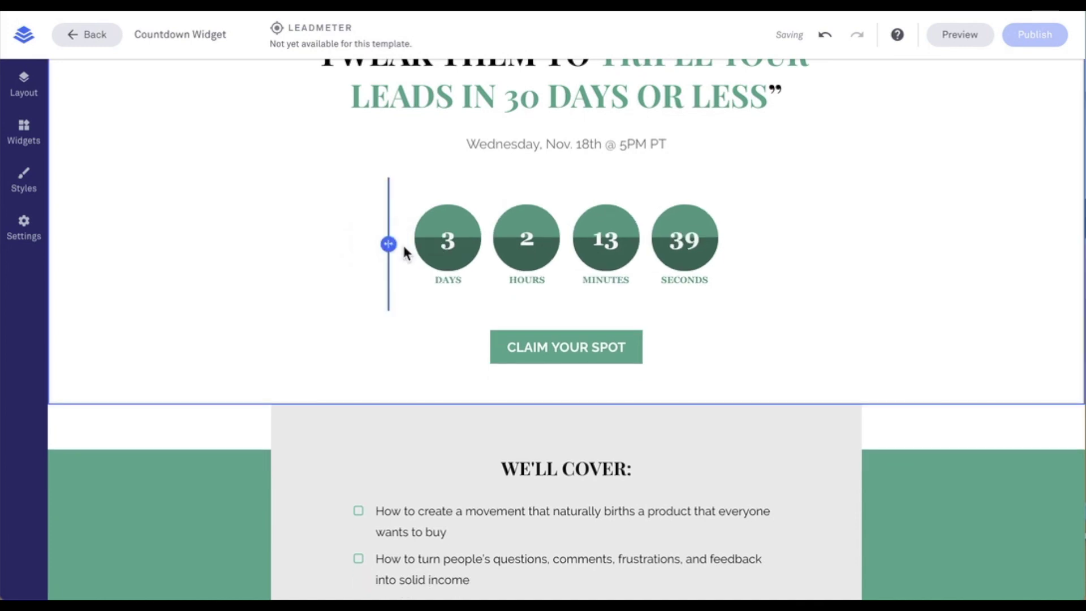
click(24, 85)
mouse_move(85, 155)
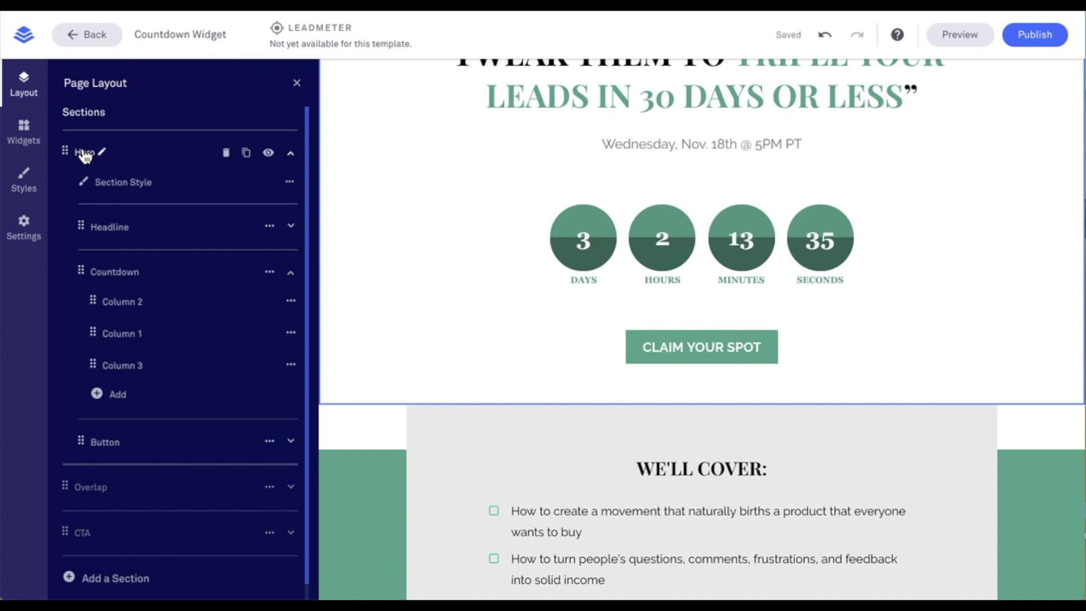
mouse_move(121, 275)
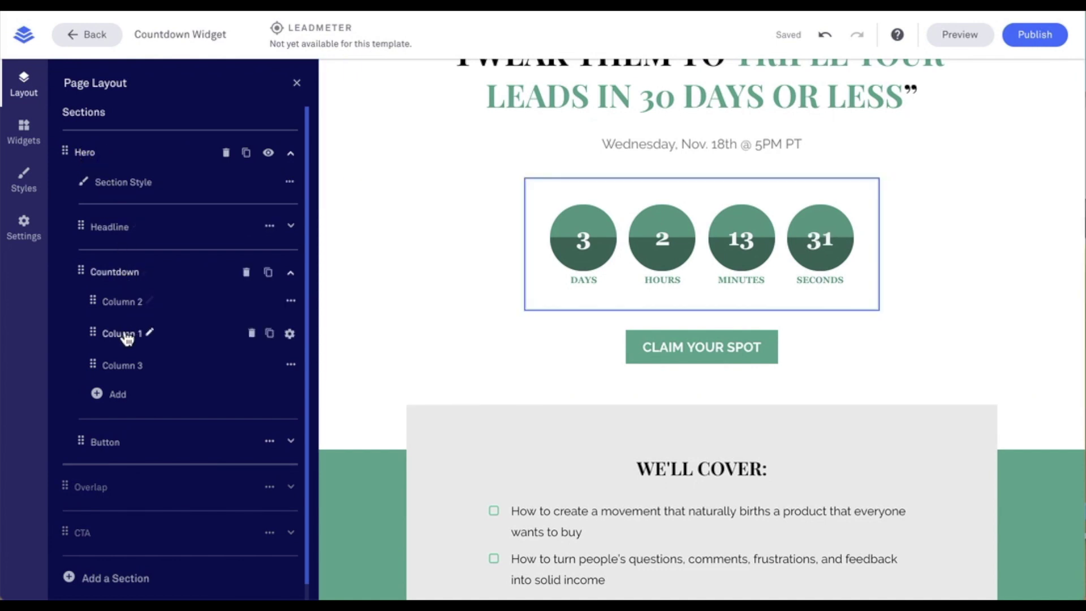
mouse_move(132, 315)
mouse_move(141, 365)
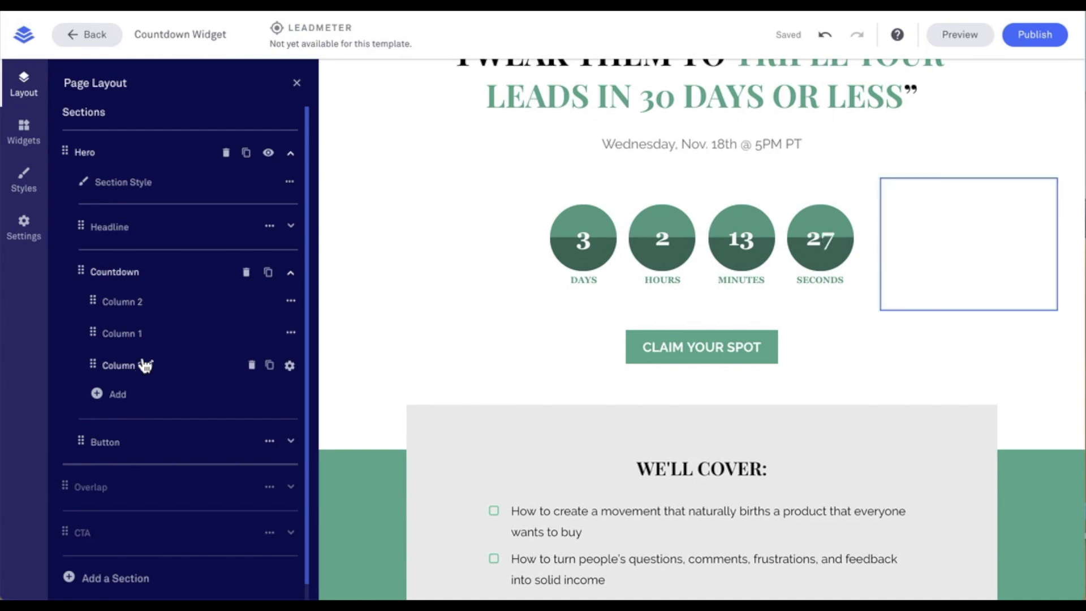
mouse_move(137, 338)
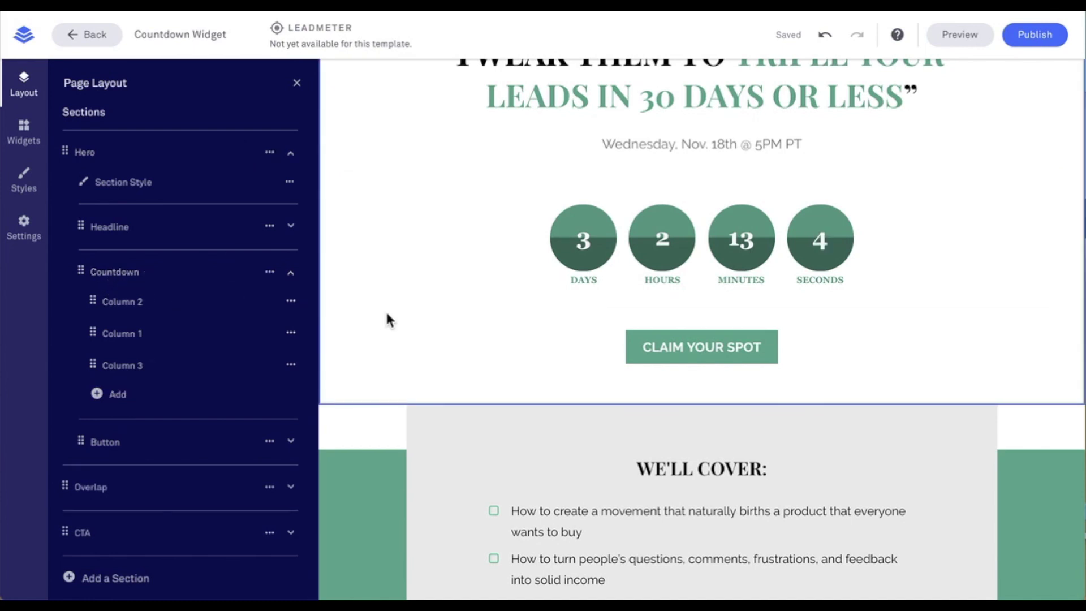
click(114, 395)
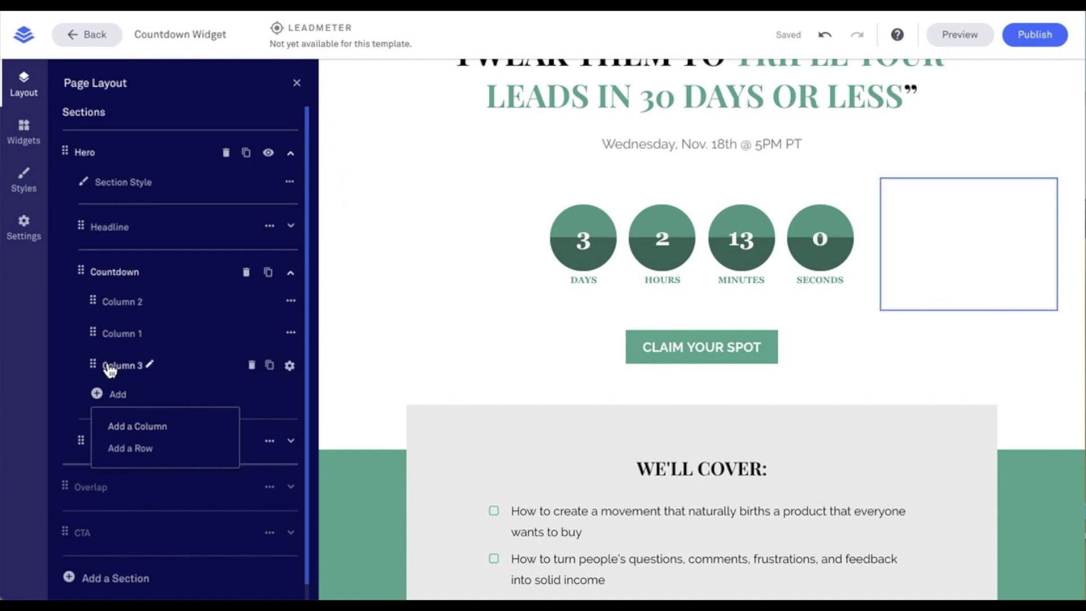
mouse_move(94, 338)
mouse_down()
mouse_move(91, 371)
mouse_move(90, 326)
mouse_up()
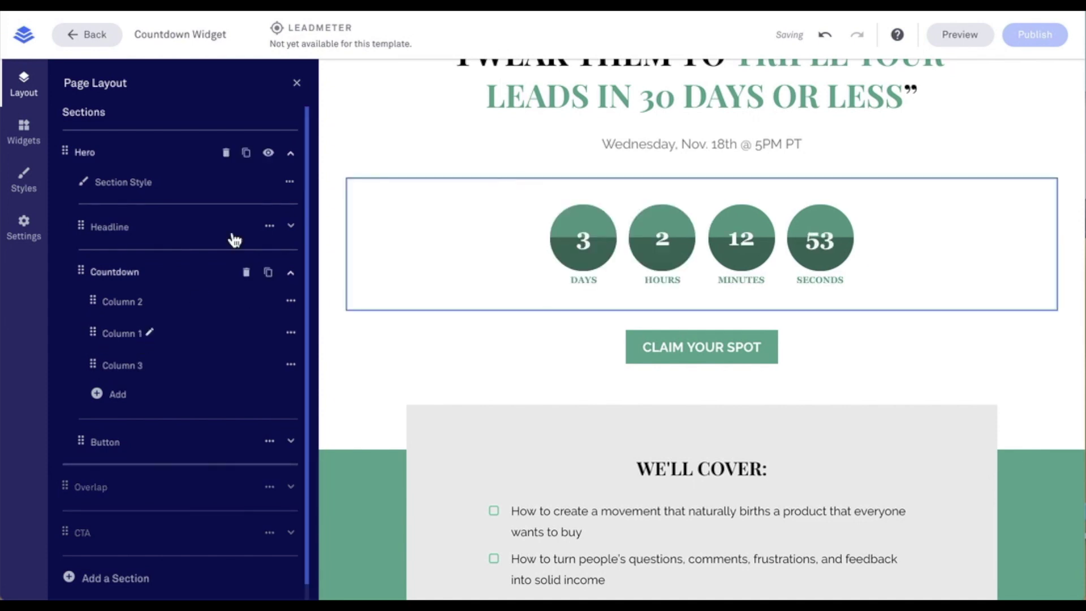
click(297, 85)
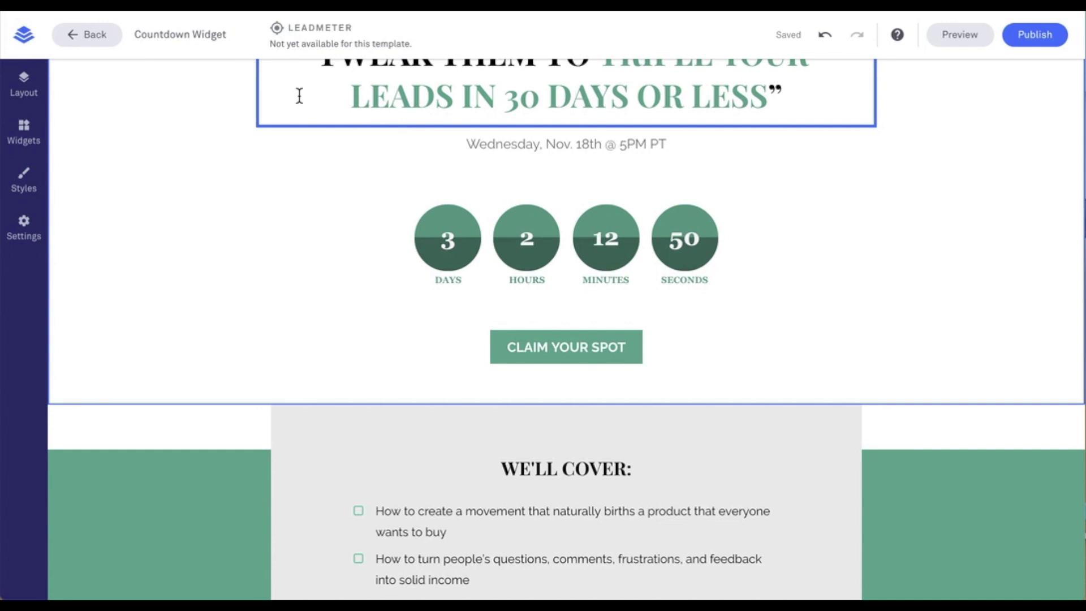
Step: Narrow the countdown column from both sides, then preview the page as visitors see it
mouse_move(379, 266)
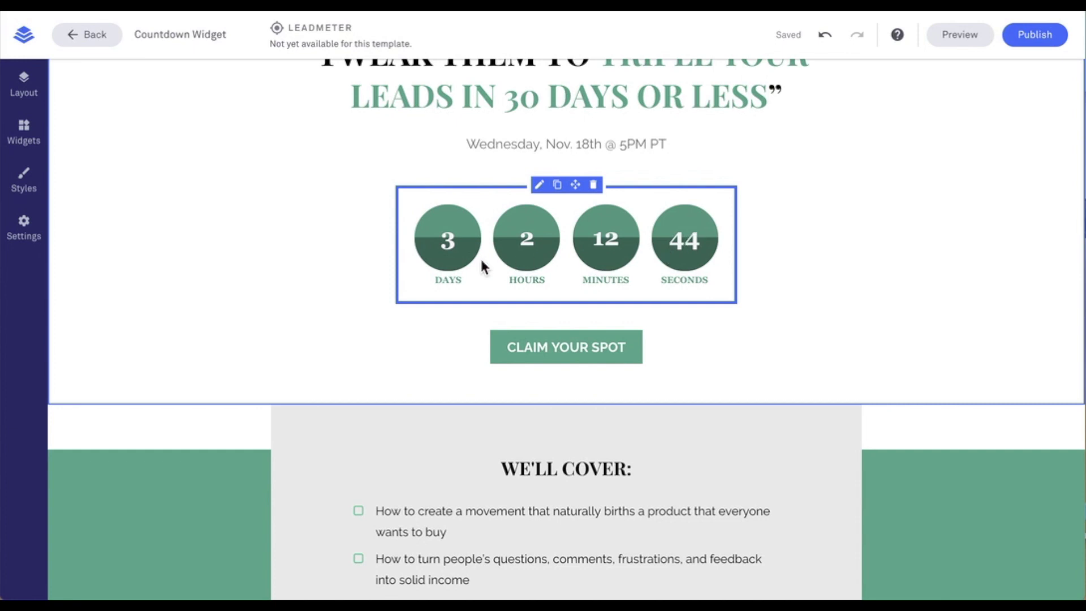
mouse_move(388, 243)
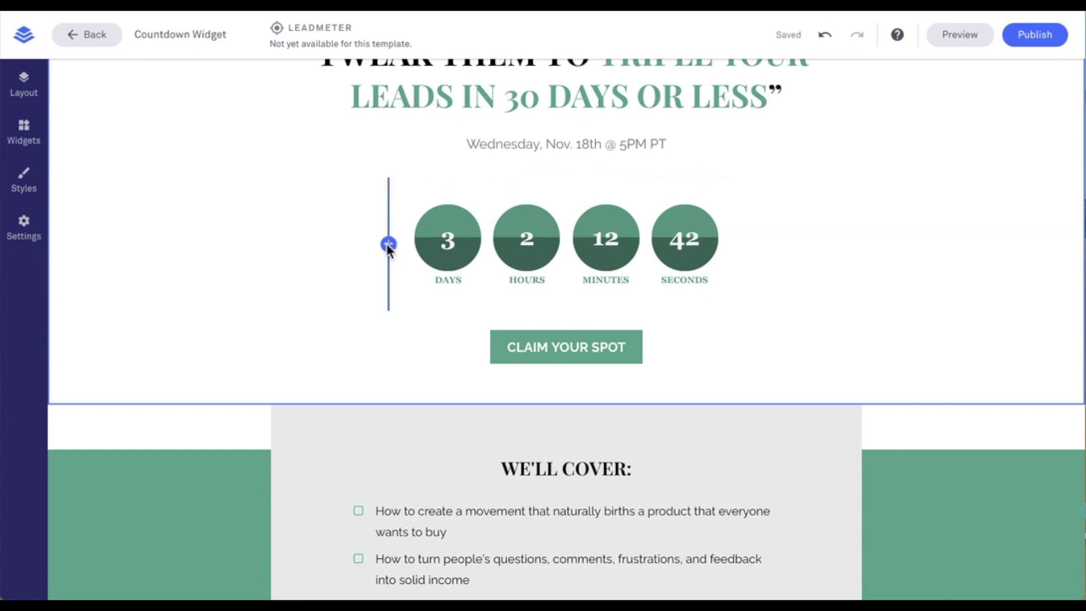
drag(388, 243, 522, 242)
mouse_move(741, 227)
drag(741, 227, 619, 230)
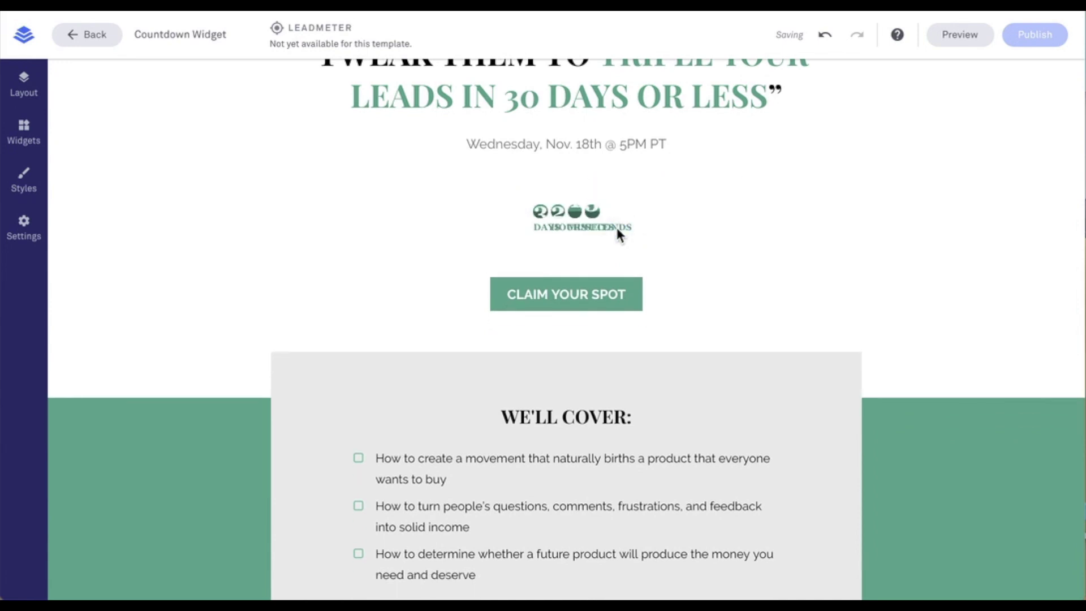
mouse_move(596, 196)
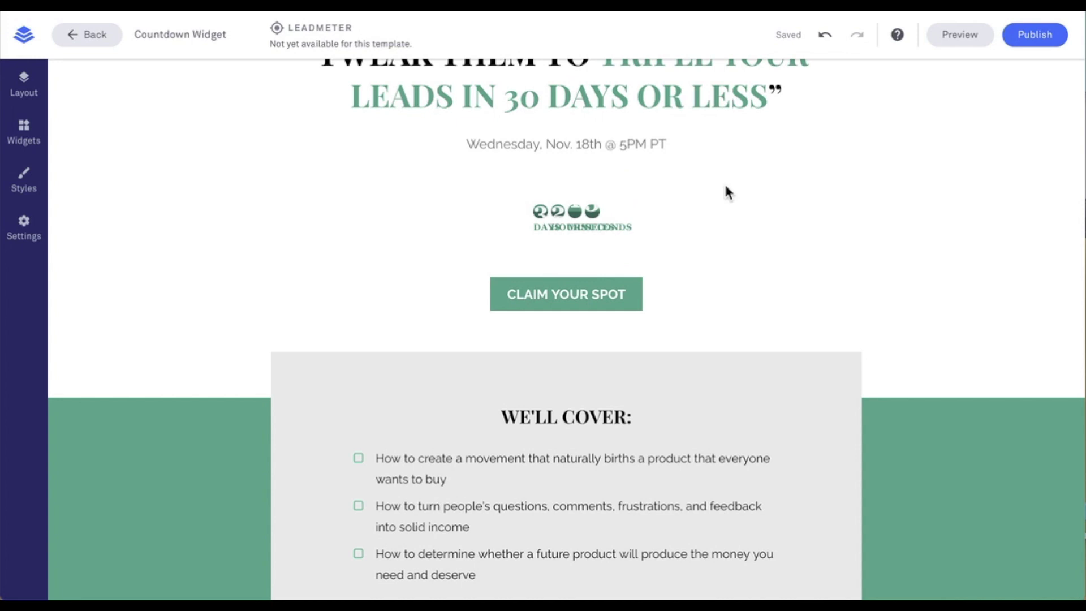
click(944, 49)
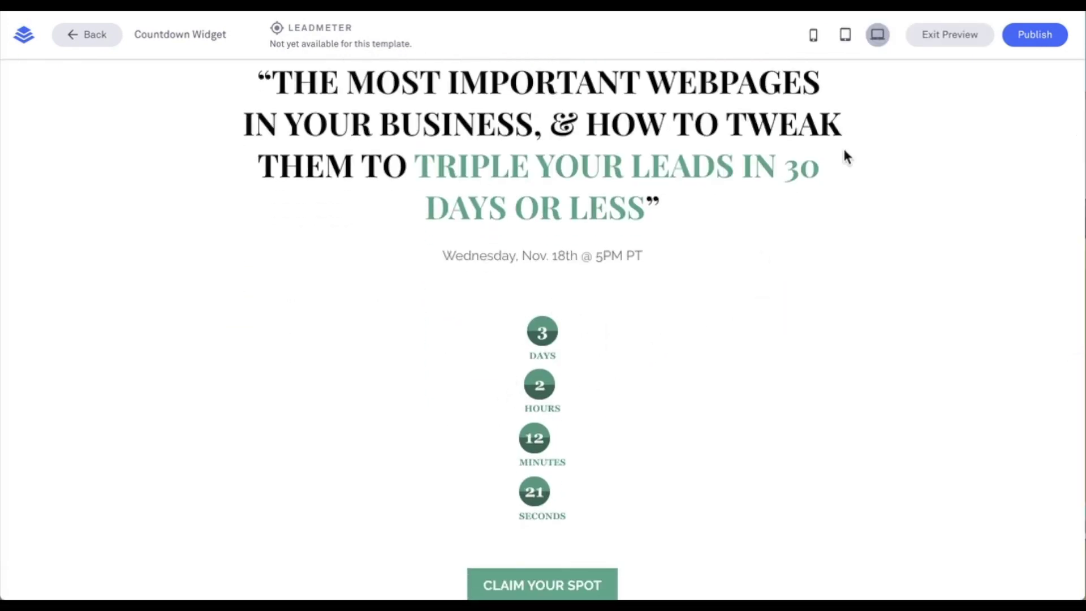
click(936, 45)
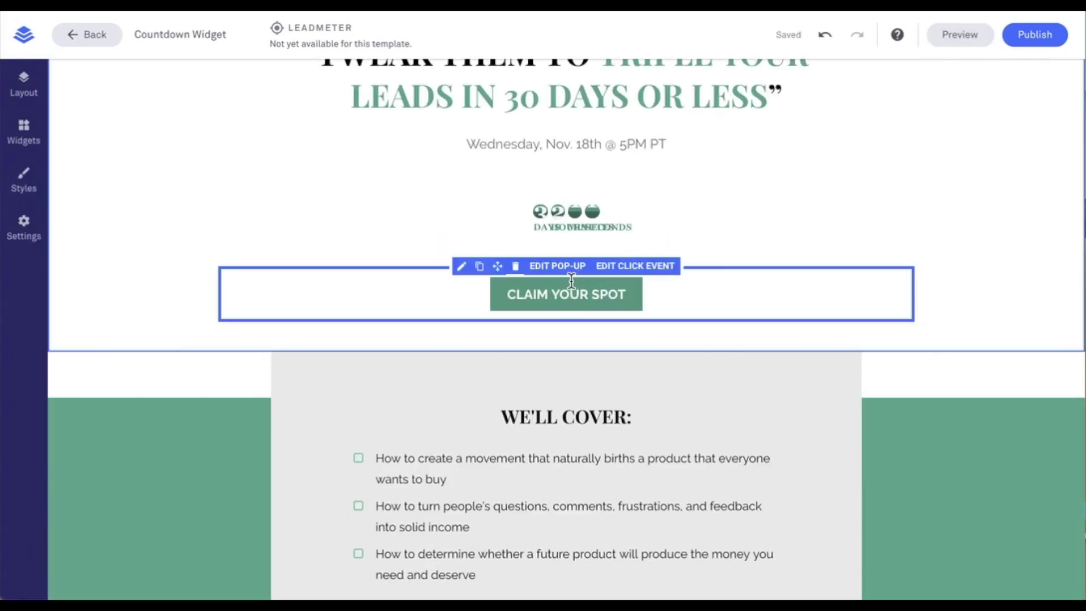
Step: Widen the countdown column on both sides until the four green circles are full-size and evenly spaced
mouse_move(509, 217)
drag(508, 217, 377, 222)
mouse_move(626, 232)
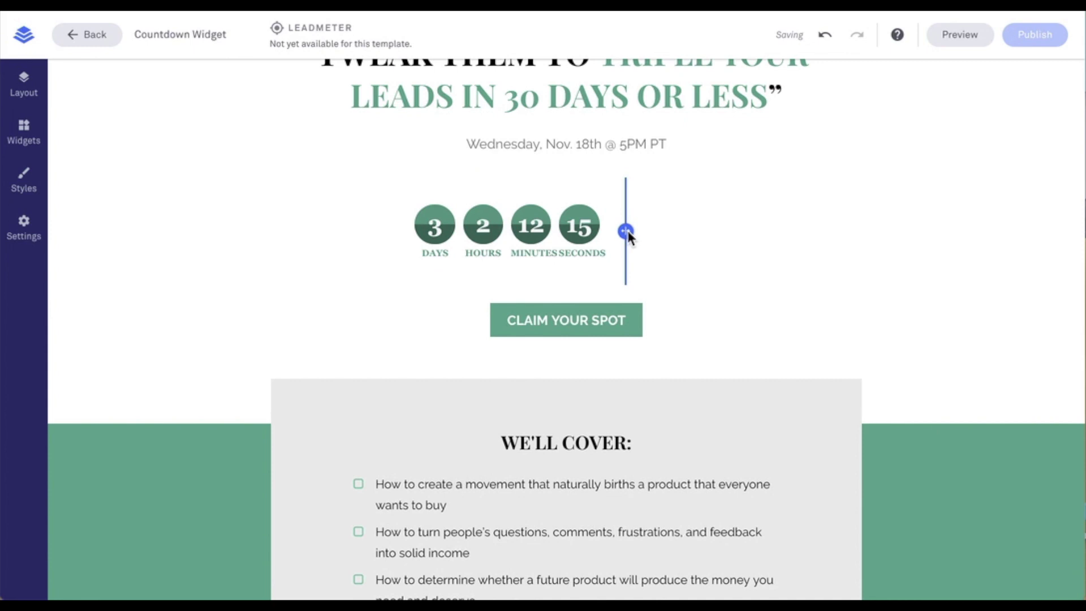
drag(625, 232, 791, 219)
mouse_move(387, 249)
drag(387, 248, 373, 255)
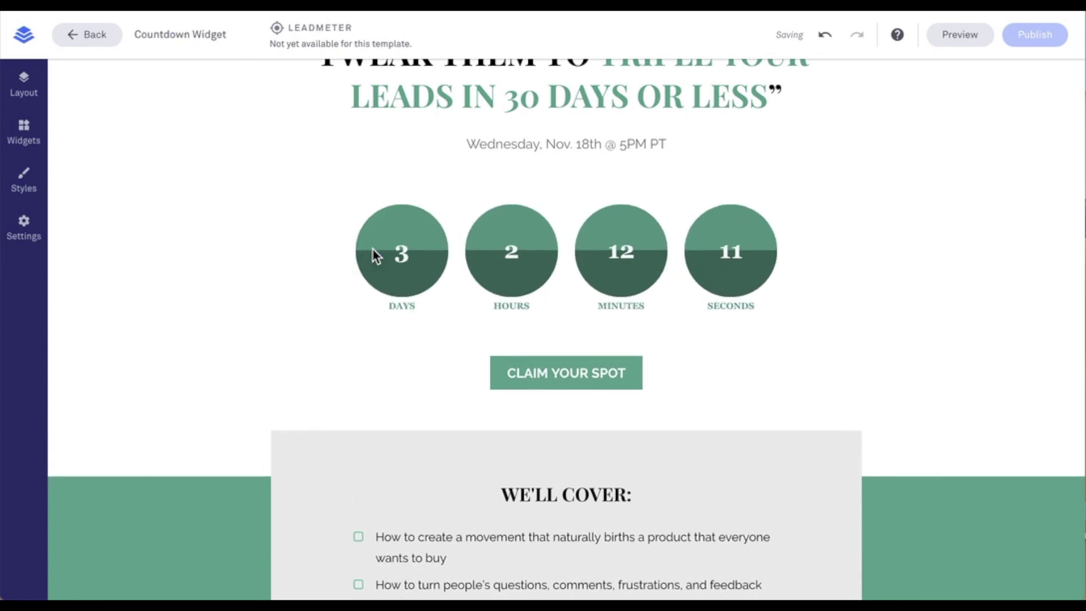
scroll(628, 344, up, 1)
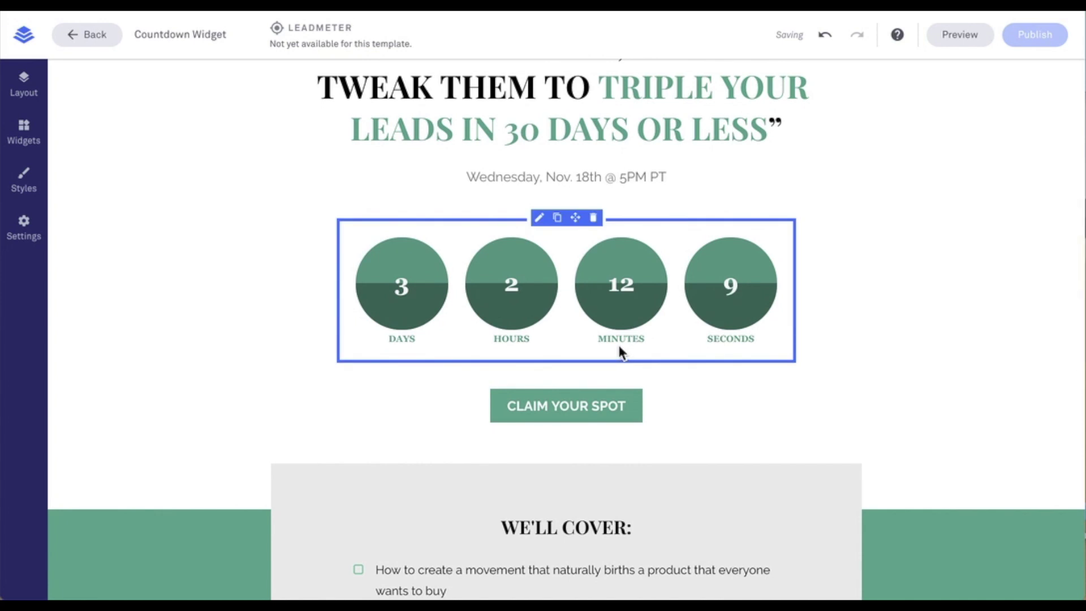
scroll(594, 355, up, 1)
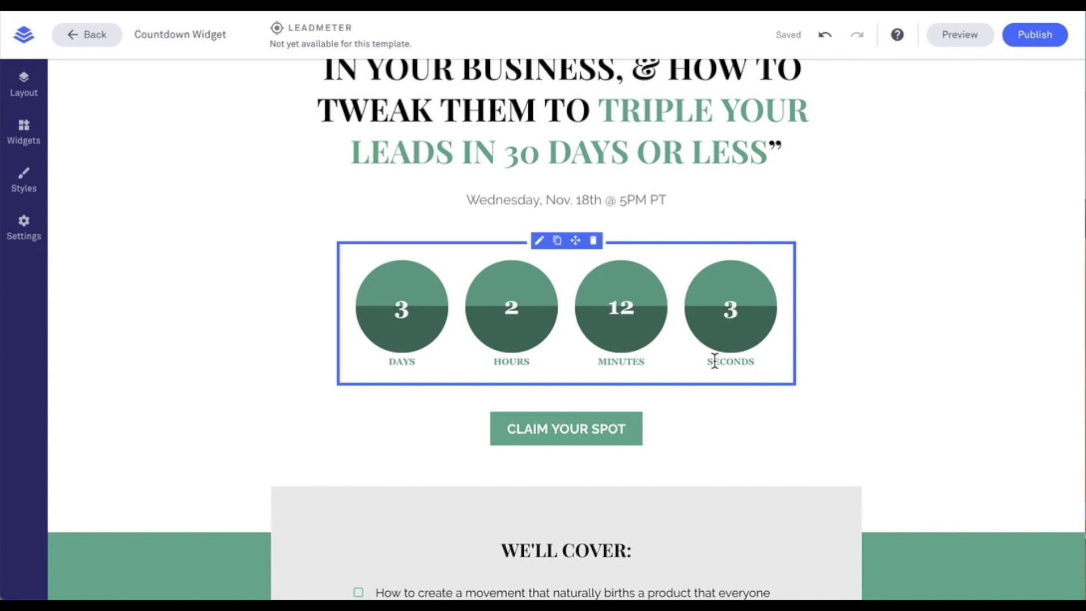
Step: Change the page's countdown font from Georgia to Chivo in the font styles
click(23, 182)
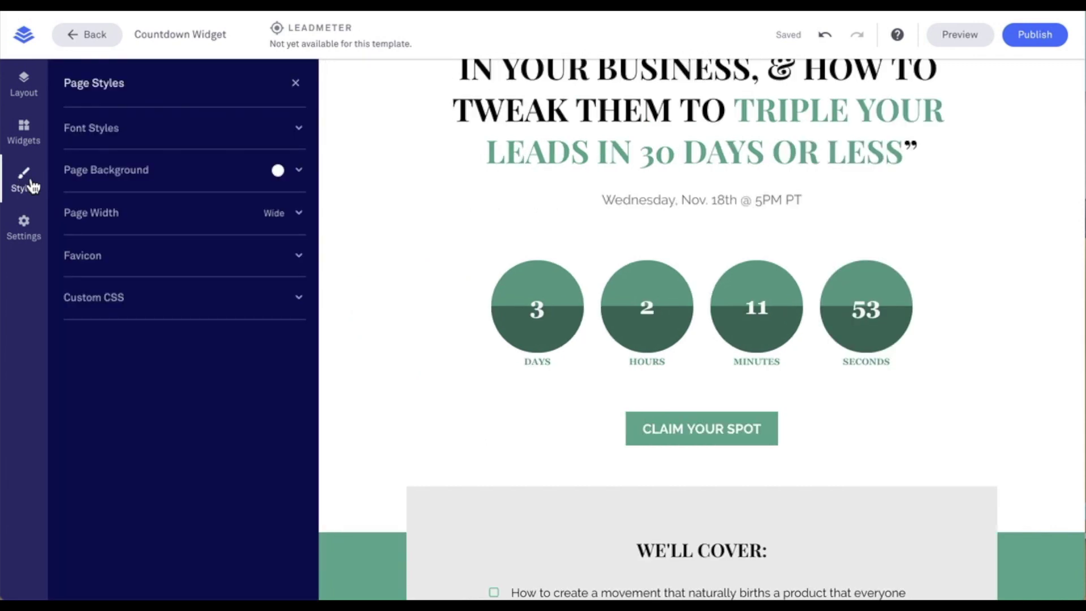
click(119, 136)
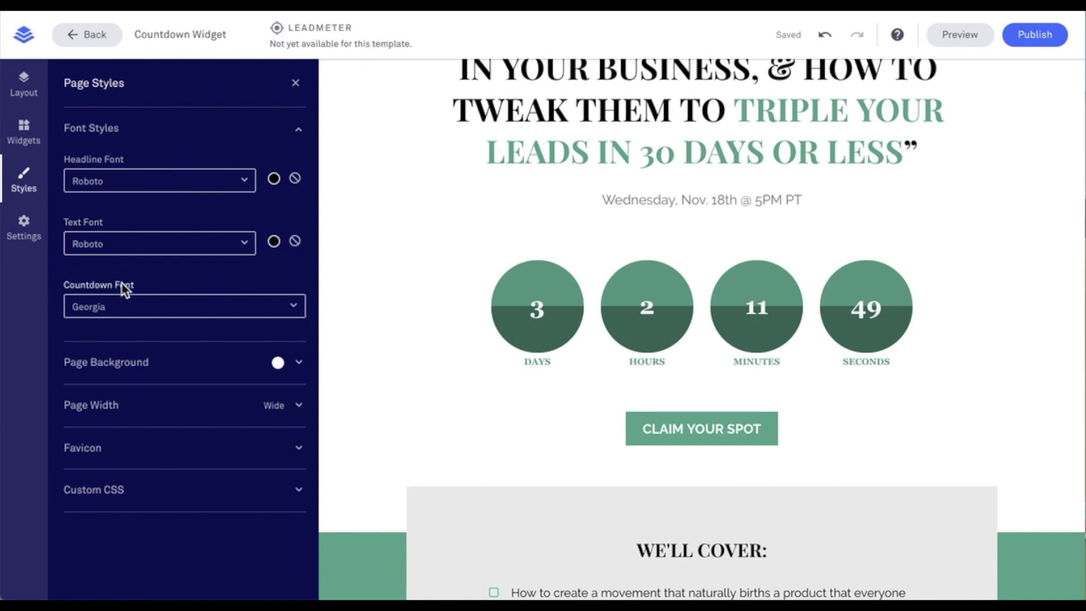
click(128, 316)
scroll(138, 349, down, 3)
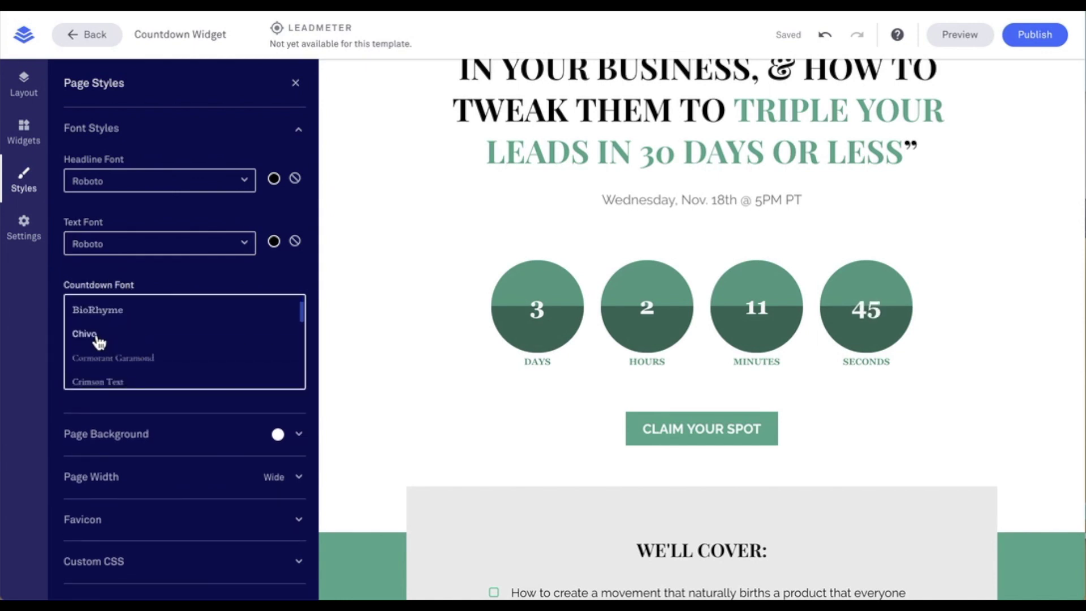
click(97, 338)
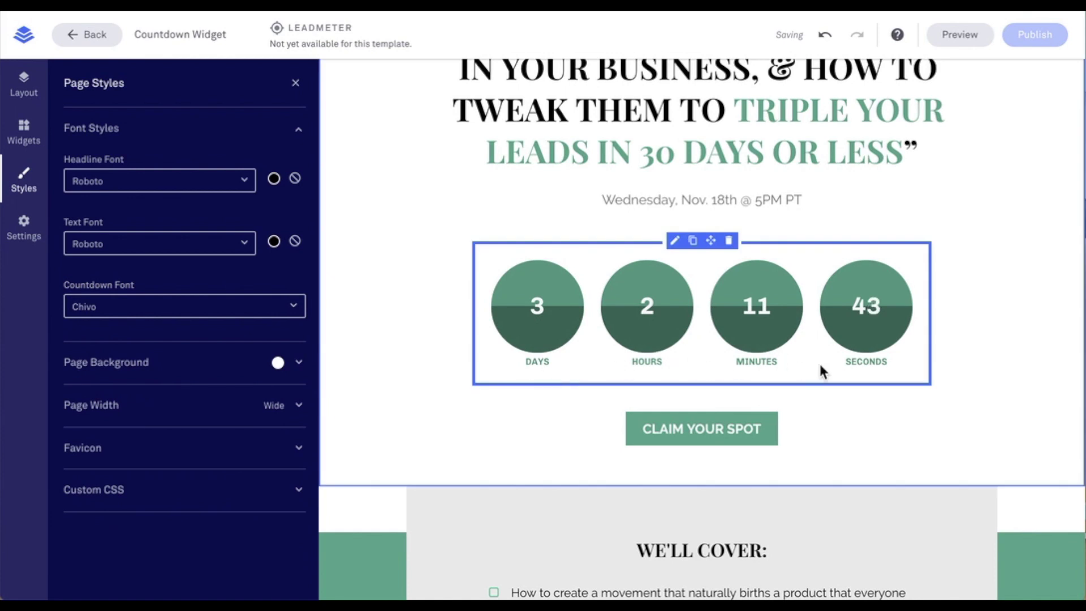